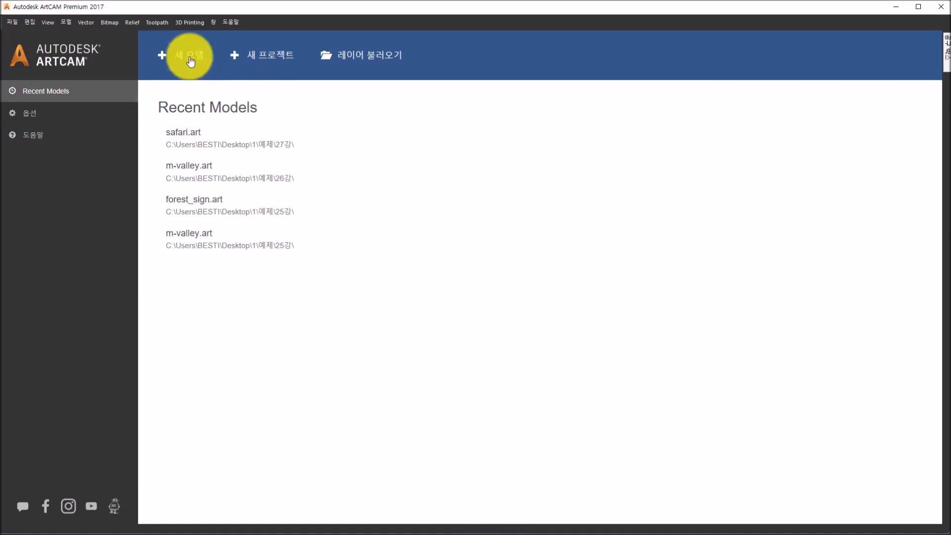
Step: Create a new 150 × 150 mm model in millimetres with the job origin at its centre
{"action": "left_click", "coordinate": [174, 50]}
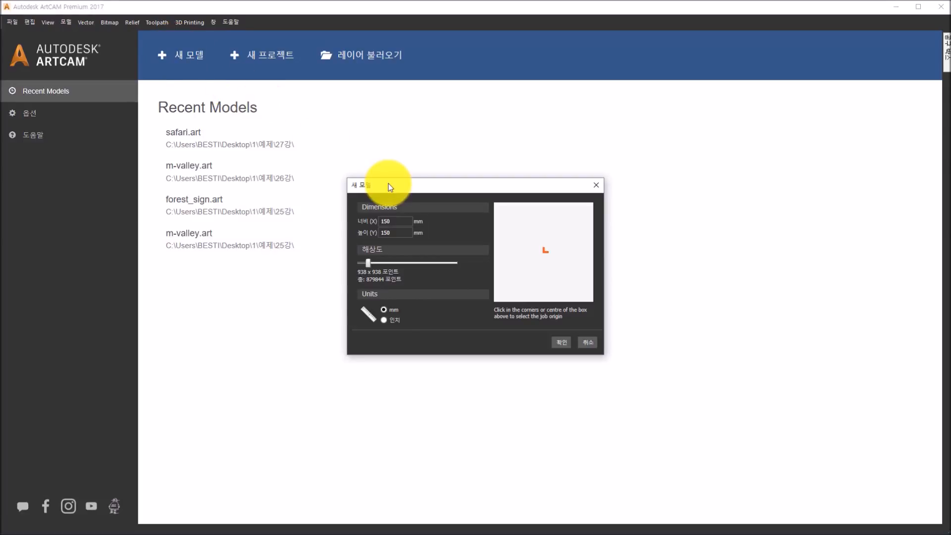
{"action": "left_click", "coordinate": [401, 217]}
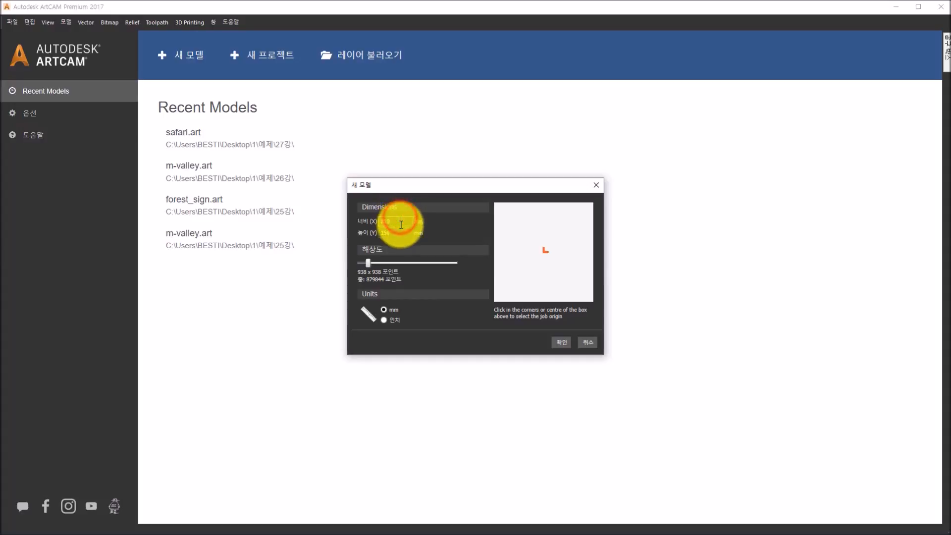
{"action": "left_click", "coordinate": [400, 231]}
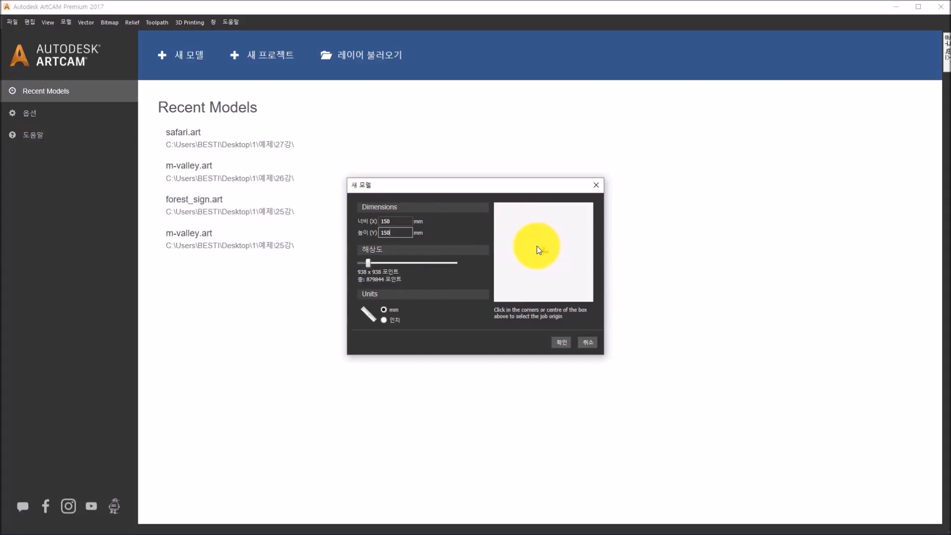
{"action": "left_click", "coordinate": [561, 344]}
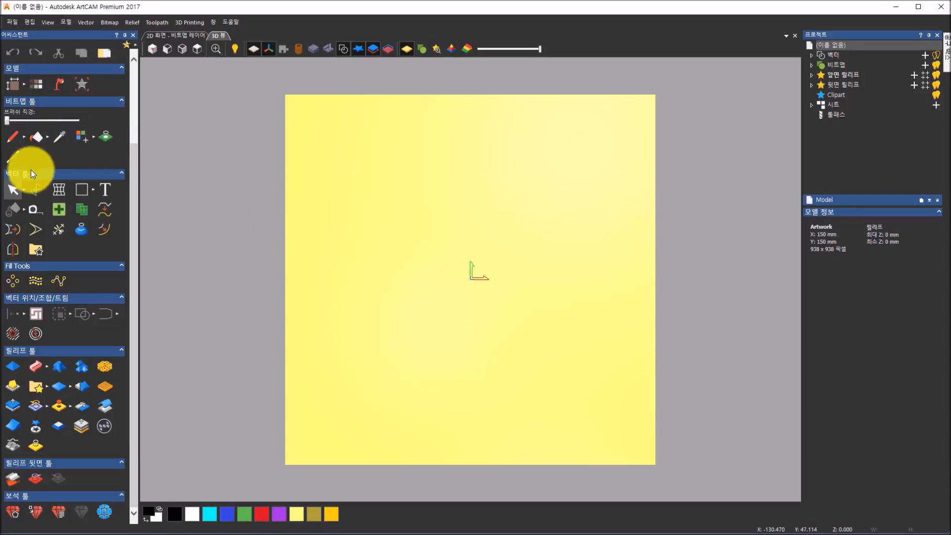
Step: Create a rectangle vector 145 mm wide and 45 mm high, centred on the model origin
{"action": "left_click", "coordinate": [93, 195]}
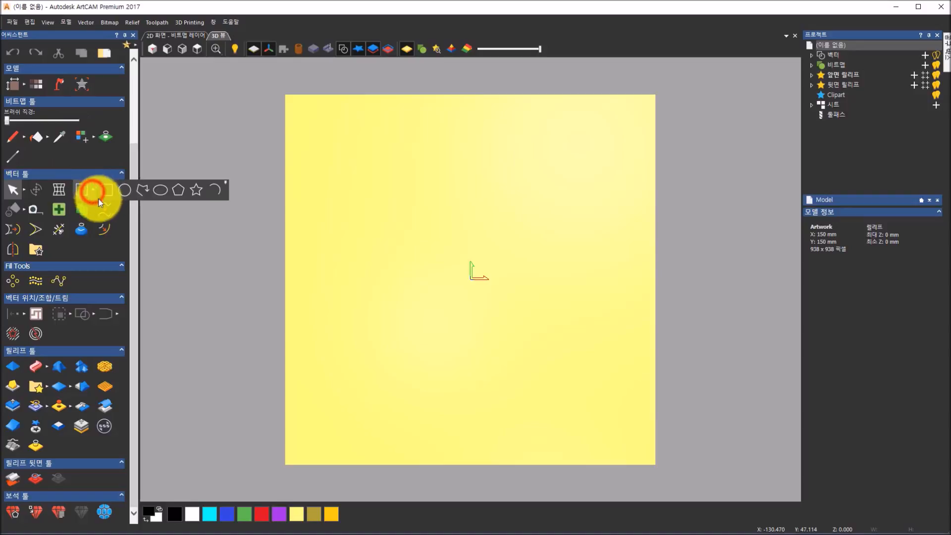
{"action": "left_click", "coordinate": [108, 195]}
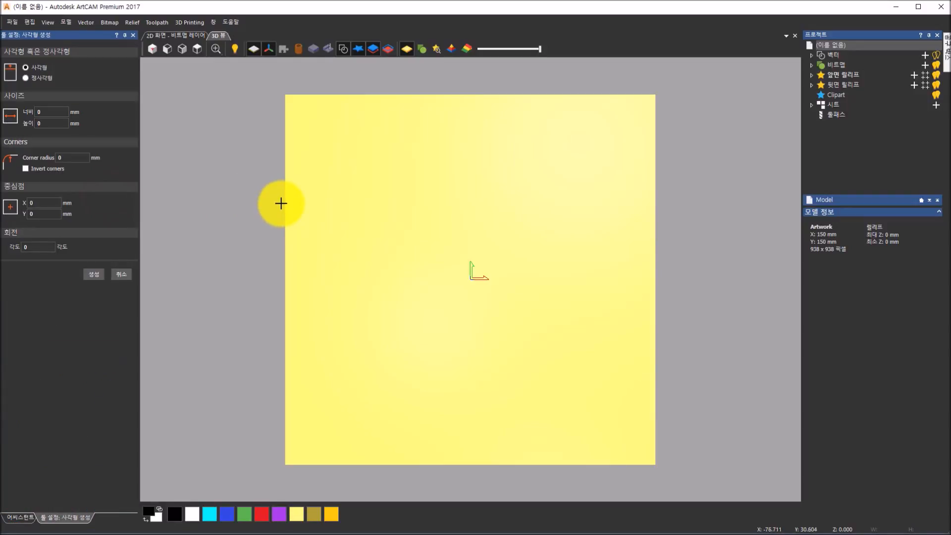
{"action": "left_click", "coordinate": [60, 114]}
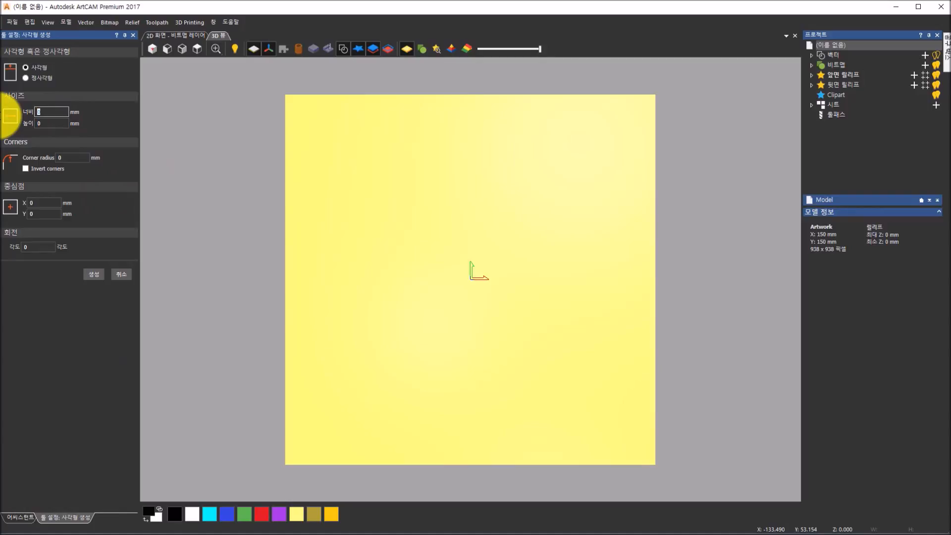
{"action": "type", "text": "145"}
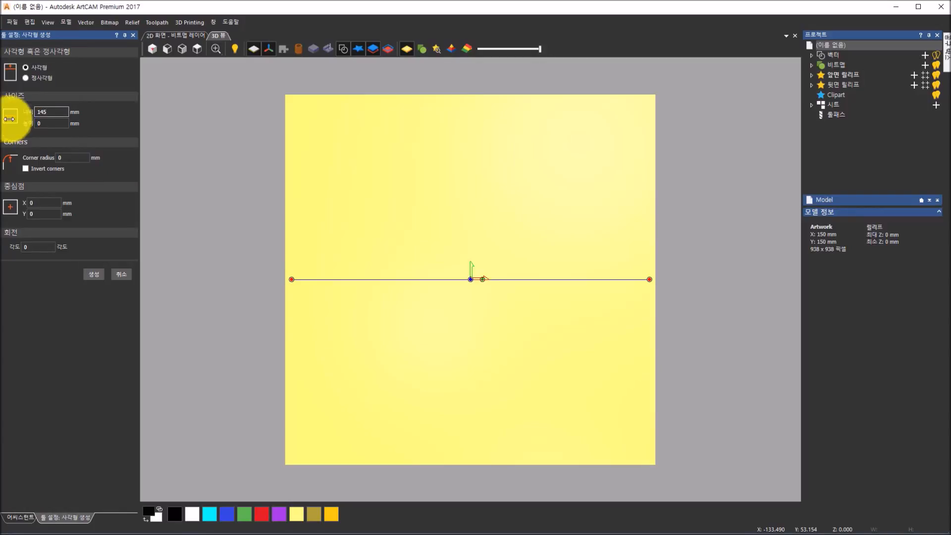
{"action": "key", "text": "Tab"}
{"action": "type", "text": "45"}
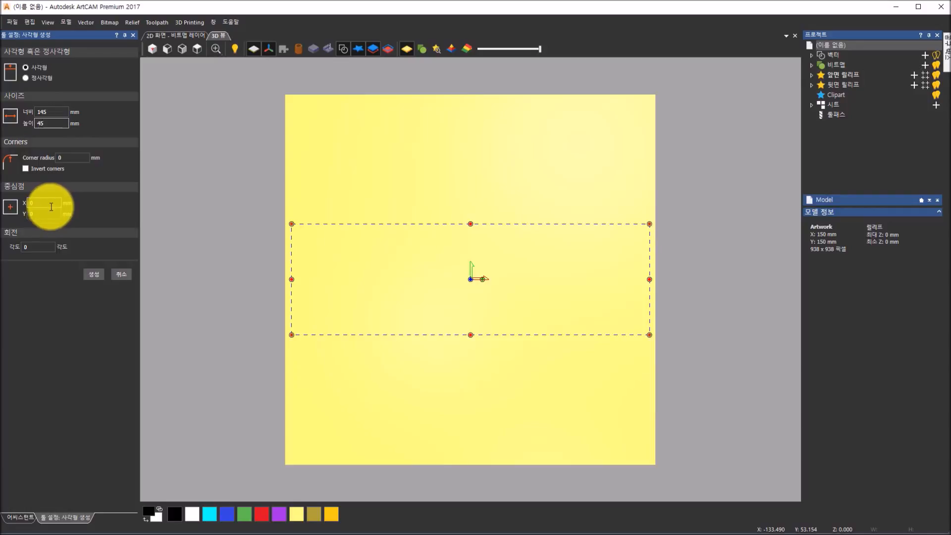
{"action": "left_click", "coordinate": [98, 273]}
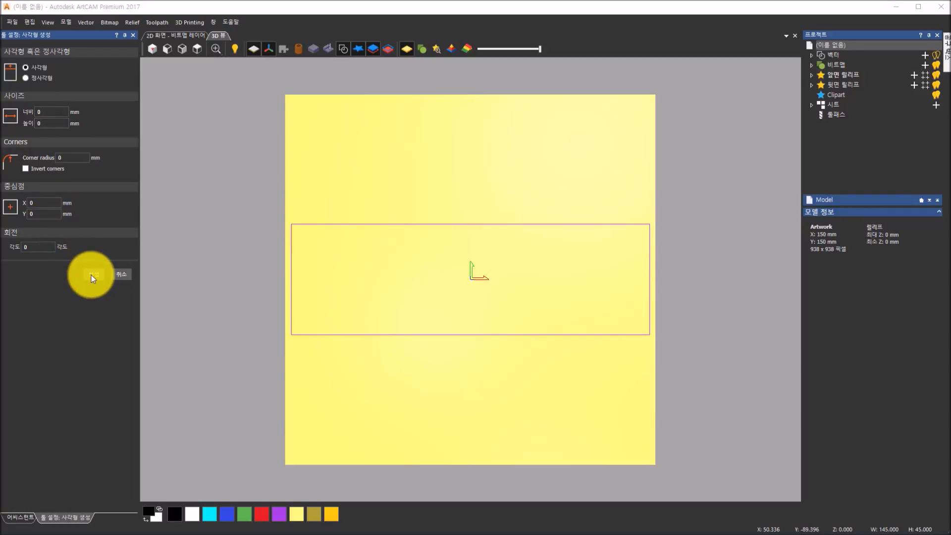
{"action": "left_click", "coordinate": [91, 275]}
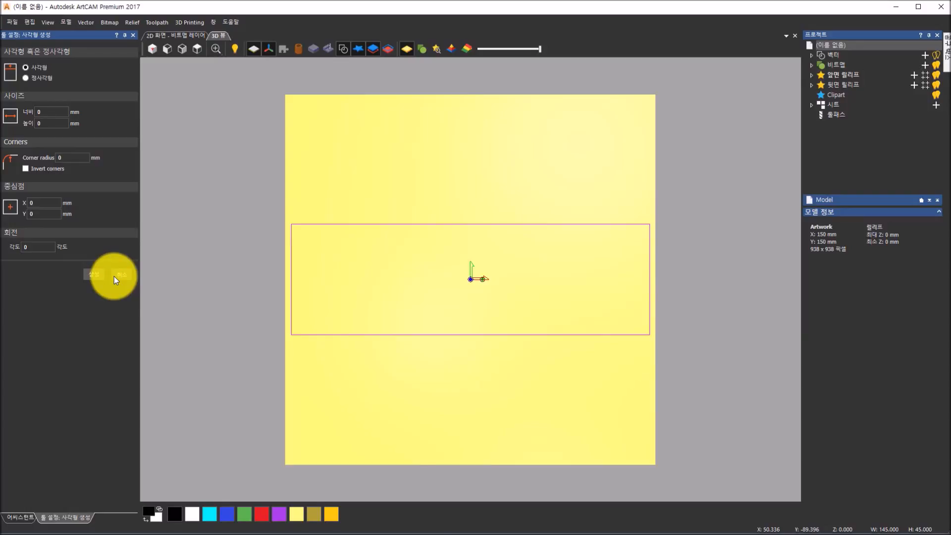
{"action": "left_click", "coordinate": [115, 277]}
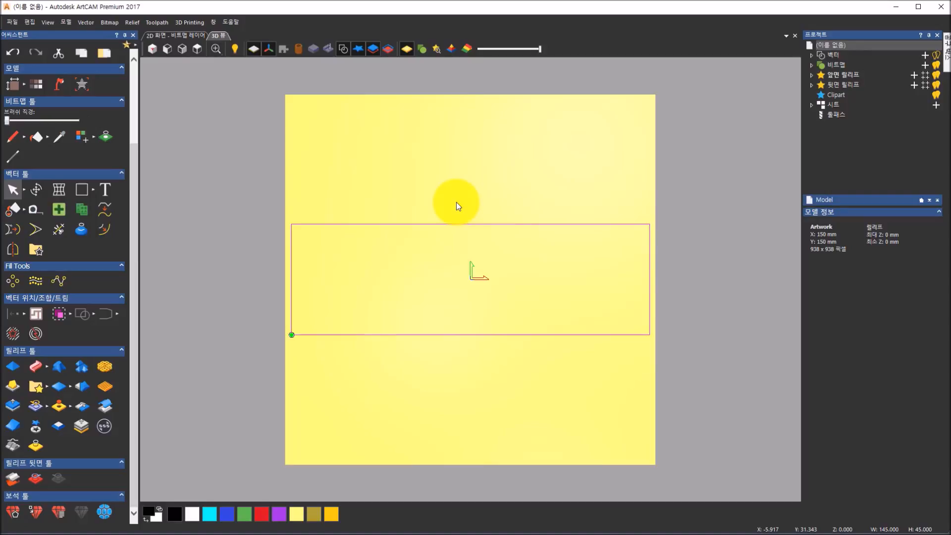
Step: Start a text block in Arial at 10 mm size and release it from the rectangle's curve
{"action": "left_click", "coordinate": [103, 193]}
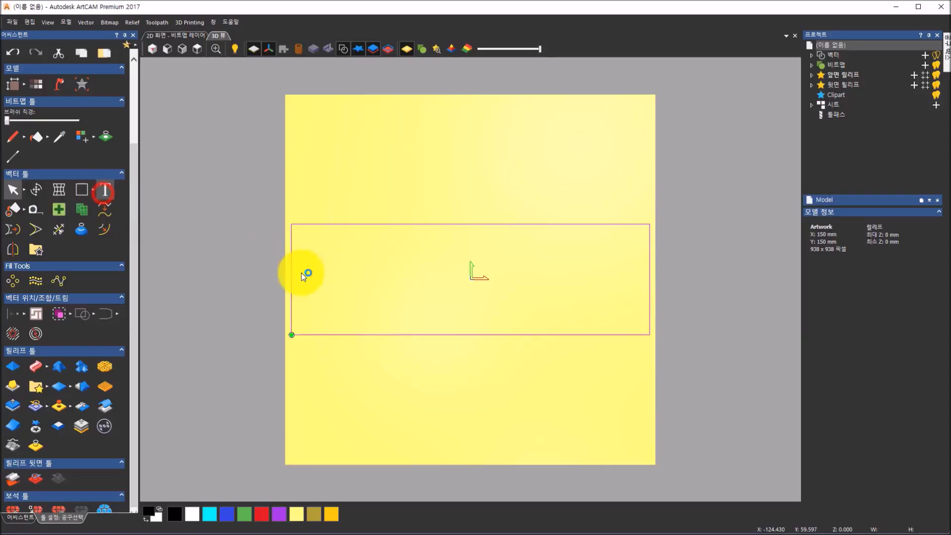
{"action": "left_click", "coordinate": [332, 281]}
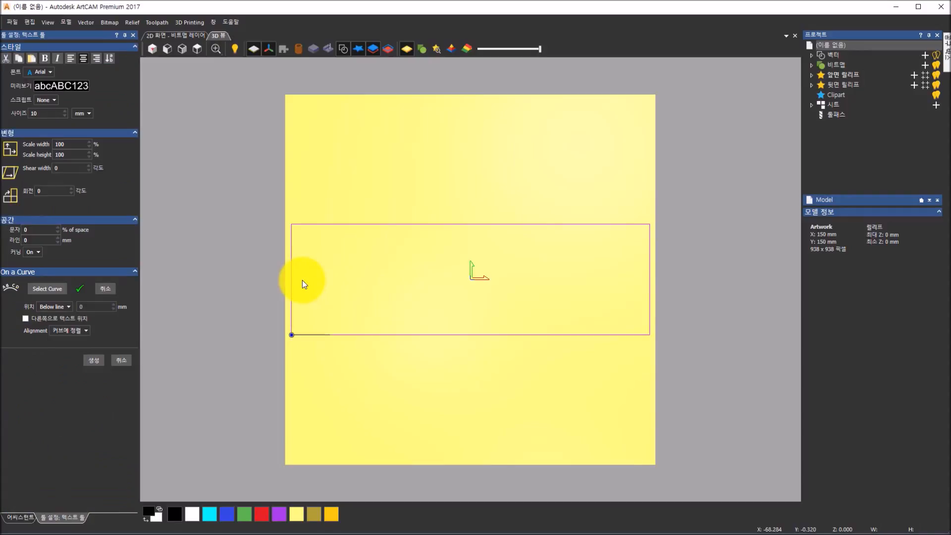
{"action": "left_click", "coordinate": [53, 74]}
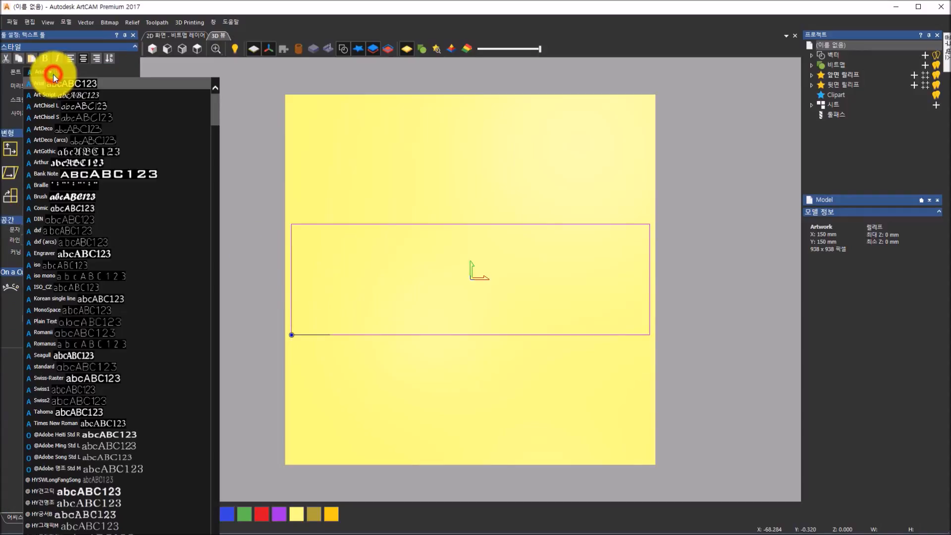
{"action": "left_click", "coordinate": [55, 73]}
{"action": "left_click", "coordinate": [51, 113]}
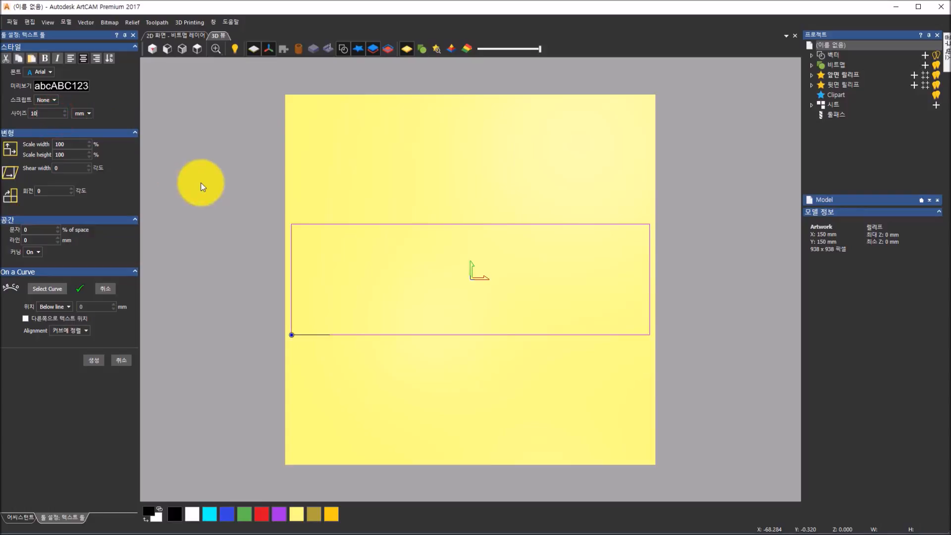
{"action": "left_click", "coordinate": [319, 273]}
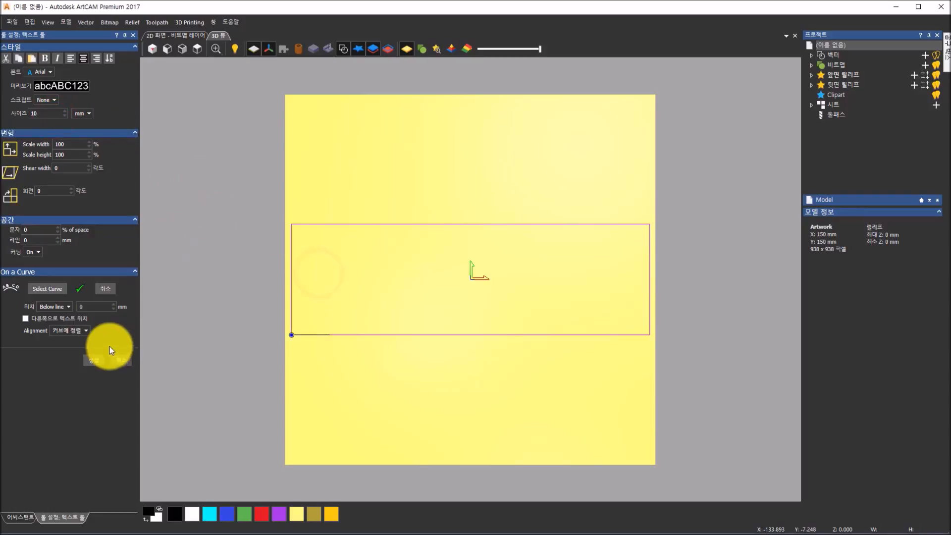
{"action": "left_click", "coordinate": [99, 289]}
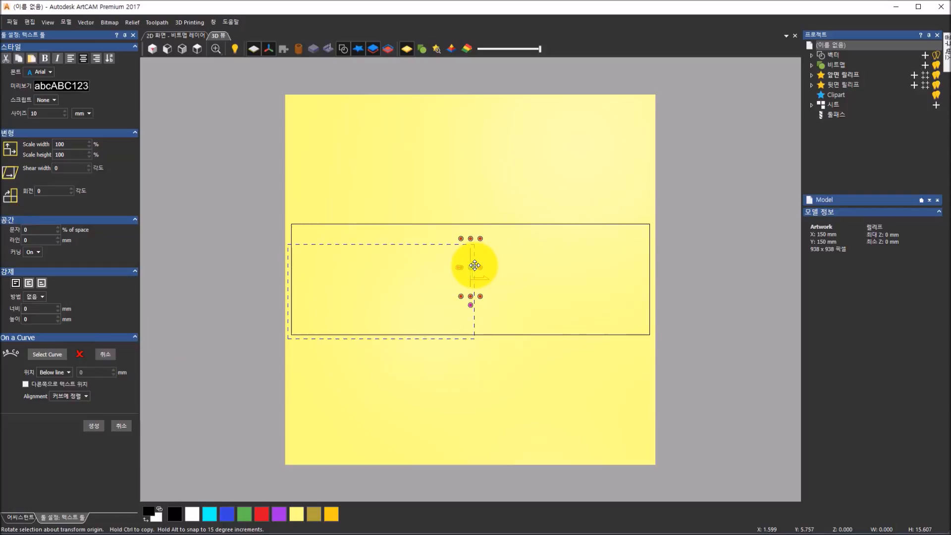
Step: Enter the text "all text to fit into this space" across the rectangle and finish the text block
{"action": "type", "text": "all text to fit "}
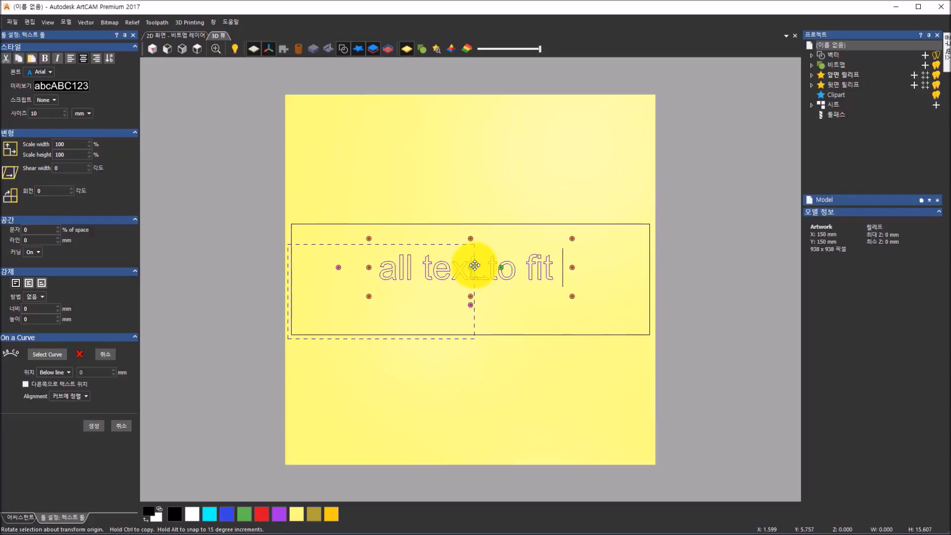
{"action": "type", "text": "into"}
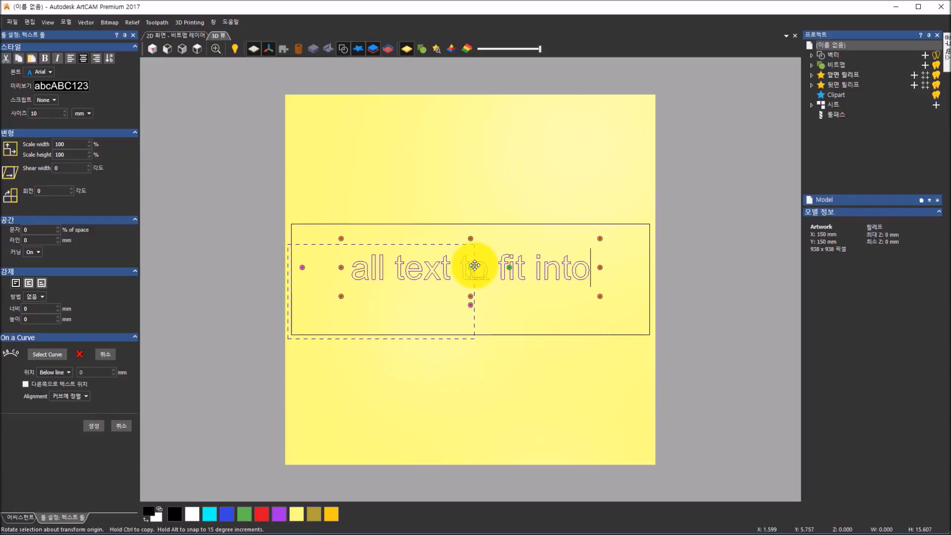
{"action": "type", "text": " this space"}
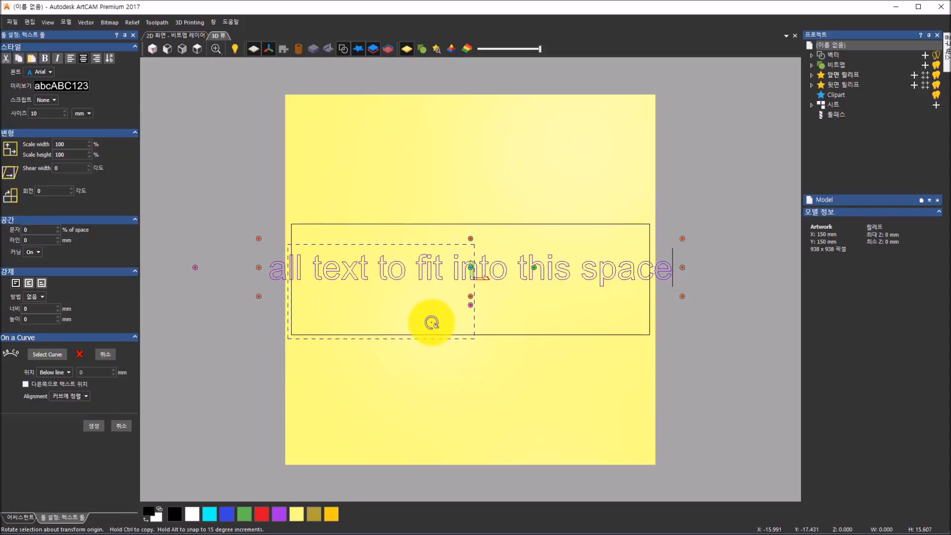
{"action": "key", "text": "Escape"}
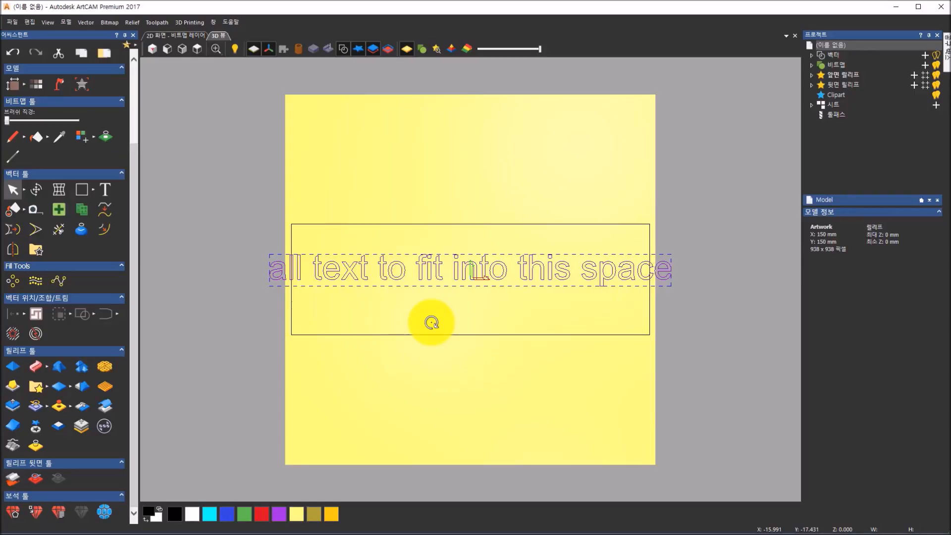
{"action": "left_click", "coordinate": [431, 323]}
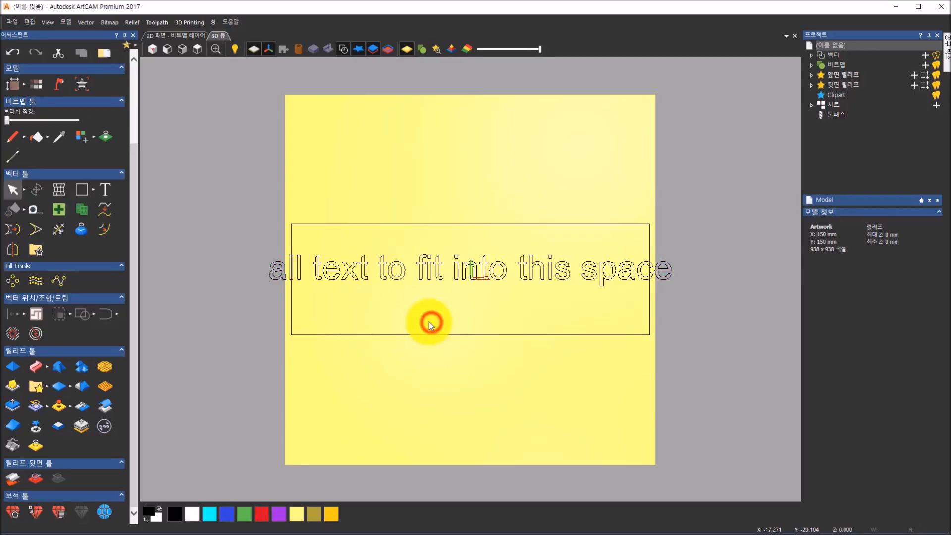
Step: Ungroup the whole text block into separate letter vectors and check that single letters can be selected
{"action": "left_click", "coordinate": [420, 279]}
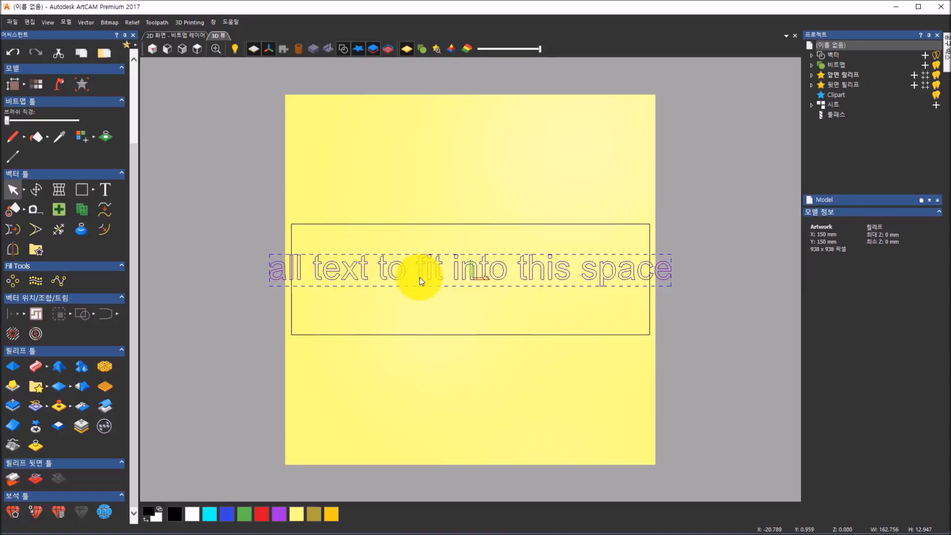
{"action": "right_click", "coordinate": [420, 278]}
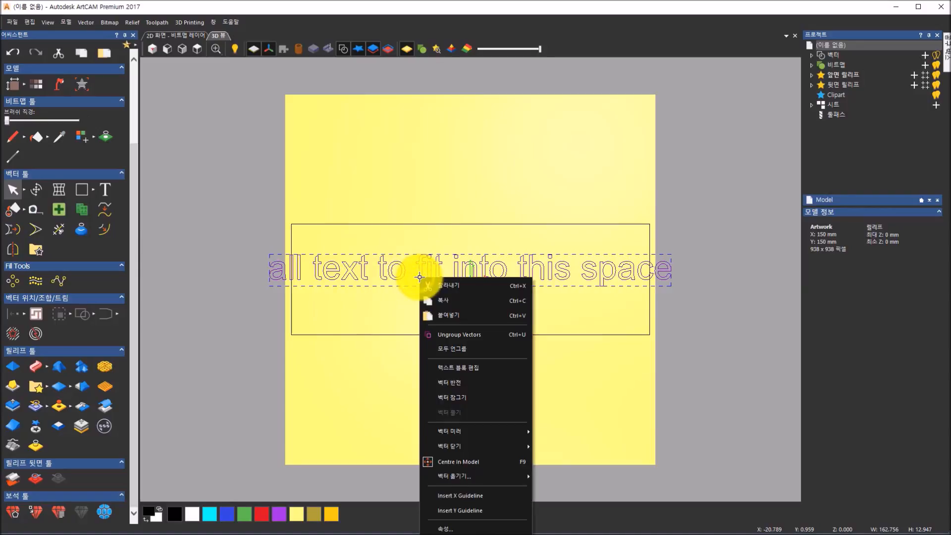
{"action": "left_click", "coordinate": [438, 335]}
{"action": "left_click", "coordinate": [438, 355]}
{"action": "left_click", "coordinate": [431, 276]}
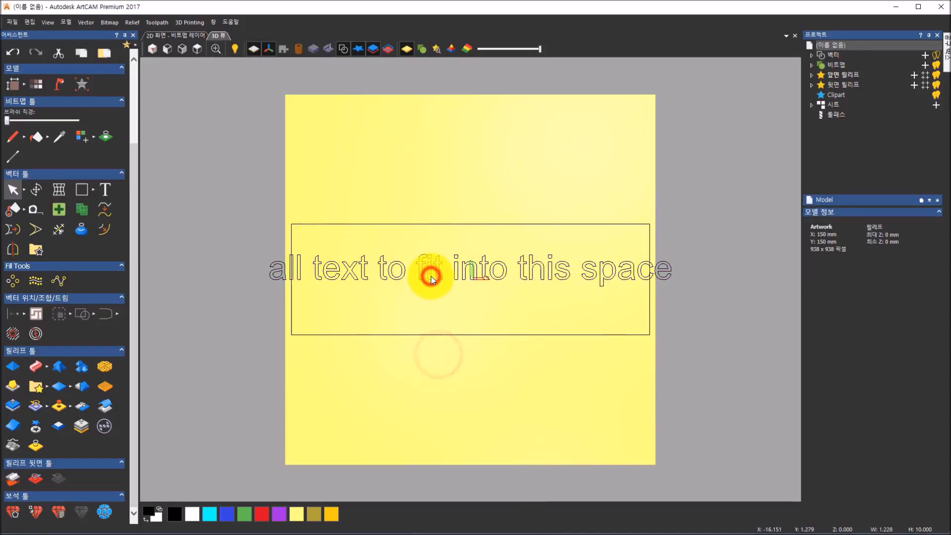
{"action": "left_click", "coordinate": [404, 277]}
{"action": "left_click", "coordinate": [384, 274]}
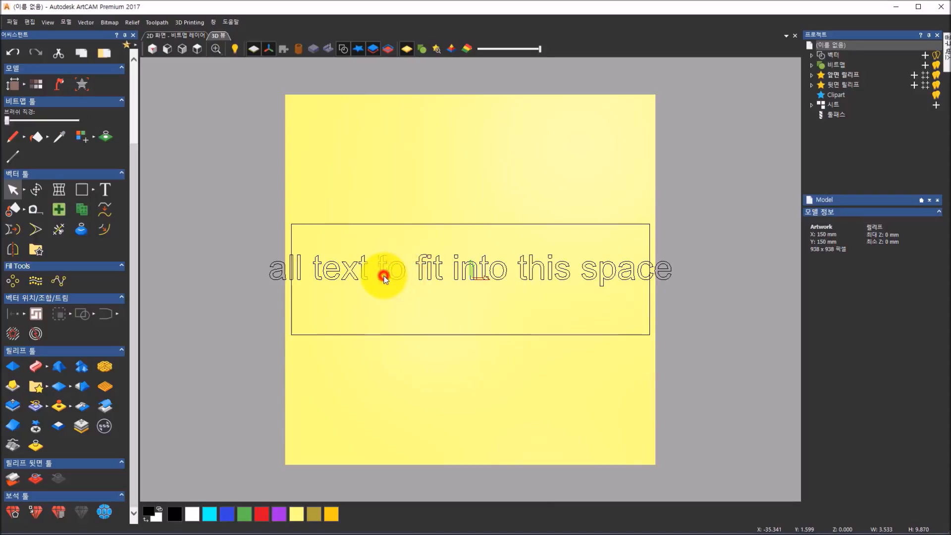
{"action": "left_click", "coordinate": [367, 273]}
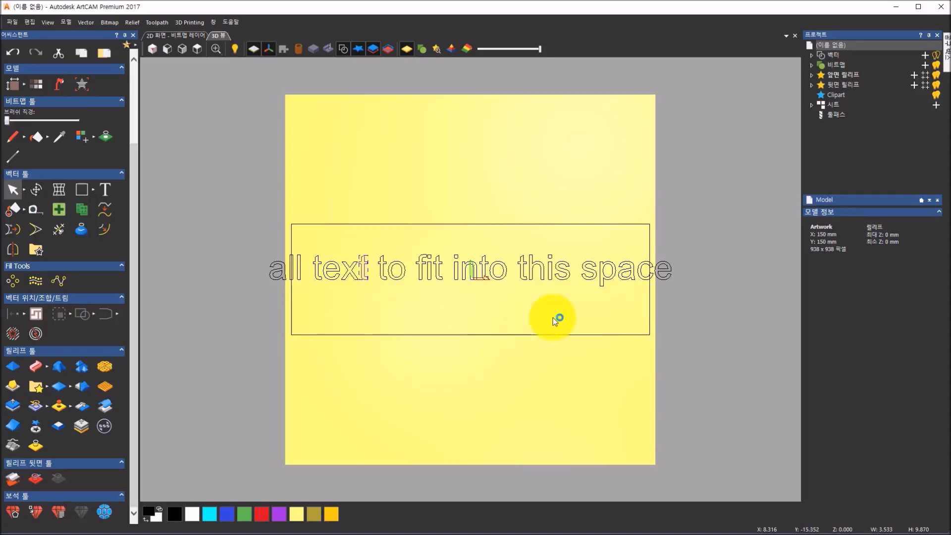
Step: Select all the letter vectors first, and add the surrounding rectangle last as the nesting boundary
{"action": "left_click", "coordinate": [667, 305]}
{"action": "left_click_drag", "start_coordinate": [715, 300], "coordinate": [258, 246]}
{"action": "left_click", "coordinate": [236, 303]}
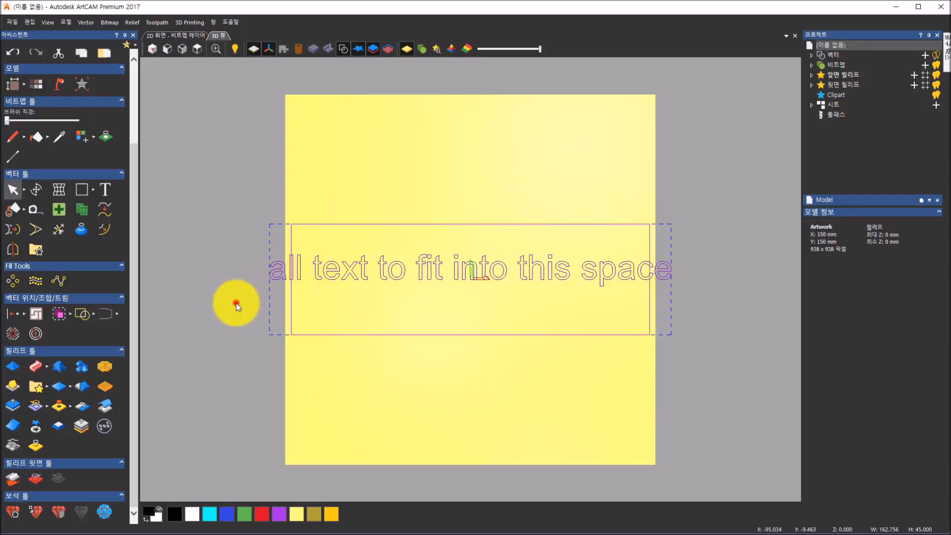
{"action": "left_click_drag", "start_coordinate": [257, 252], "coordinate": [680, 293]}
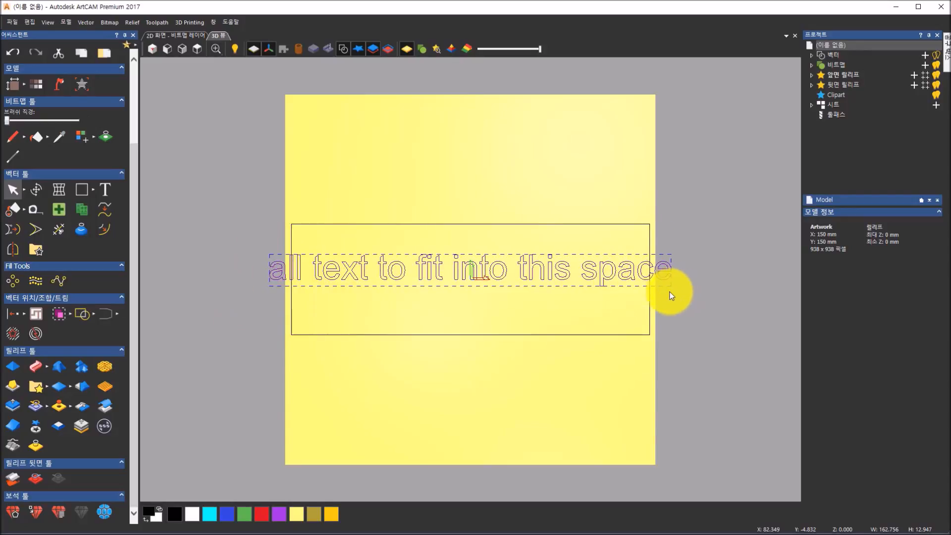
{"action": "left_click", "coordinate": [649, 298], "text": "shift"}
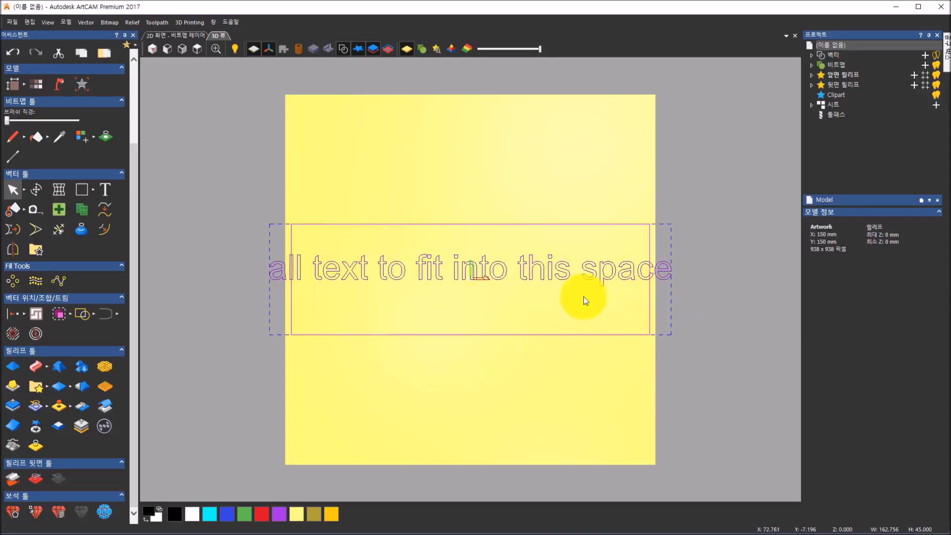
Step: Start vector nesting and go through its tool diameter, toolpath clearance and edge clearance settings
{"action": "left_click", "coordinate": [40, 317]}
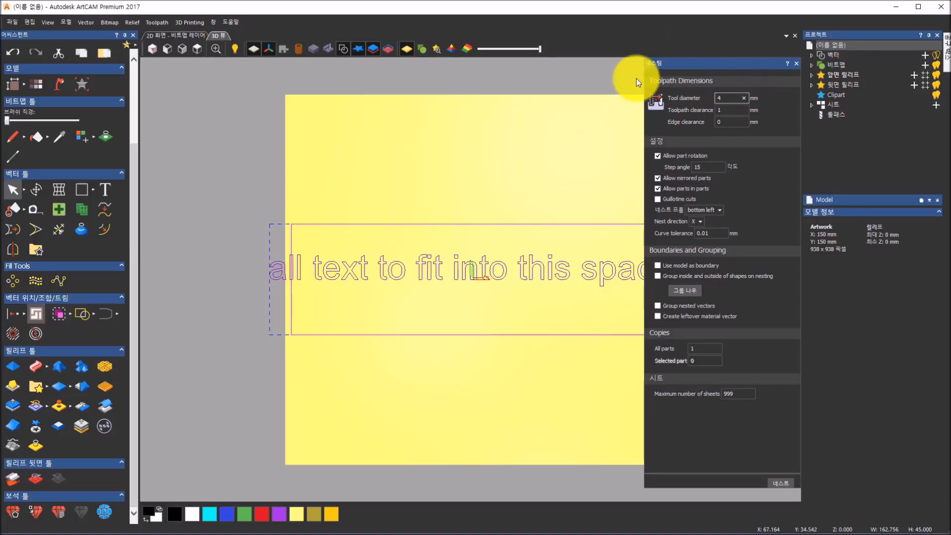
{"action": "left_click", "coordinate": [723, 96]}
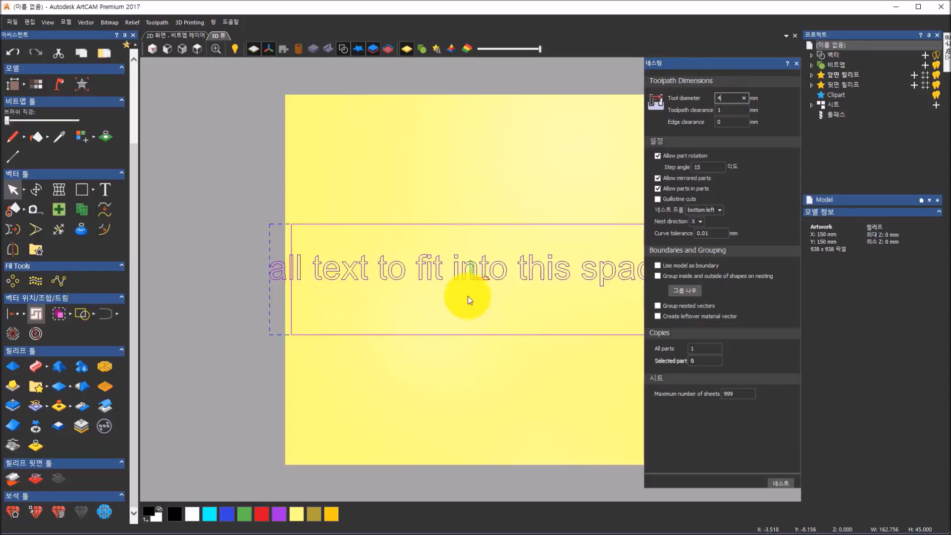
{"action": "left_click", "coordinate": [725, 96]}
{"action": "left_click", "coordinate": [726, 108]}
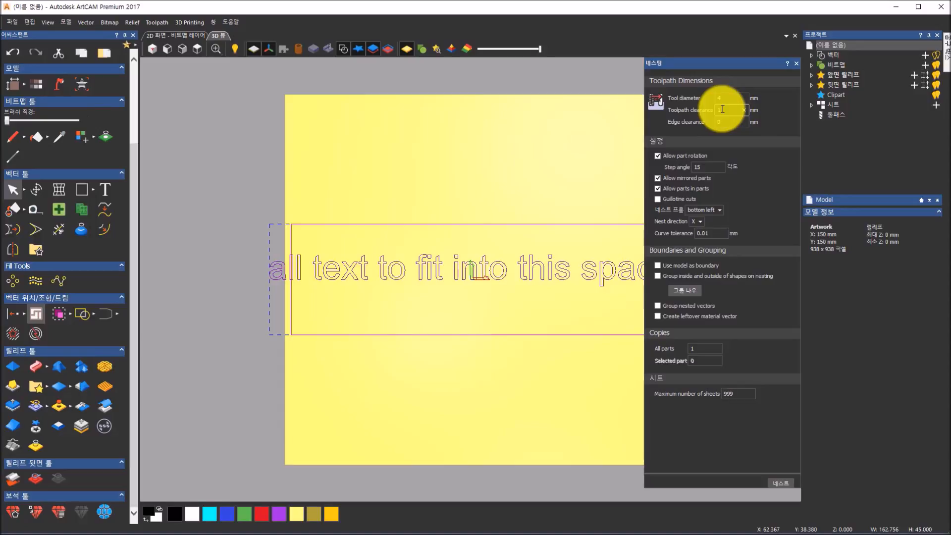
{"action": "left_click", "coordinate": [735, 122]}
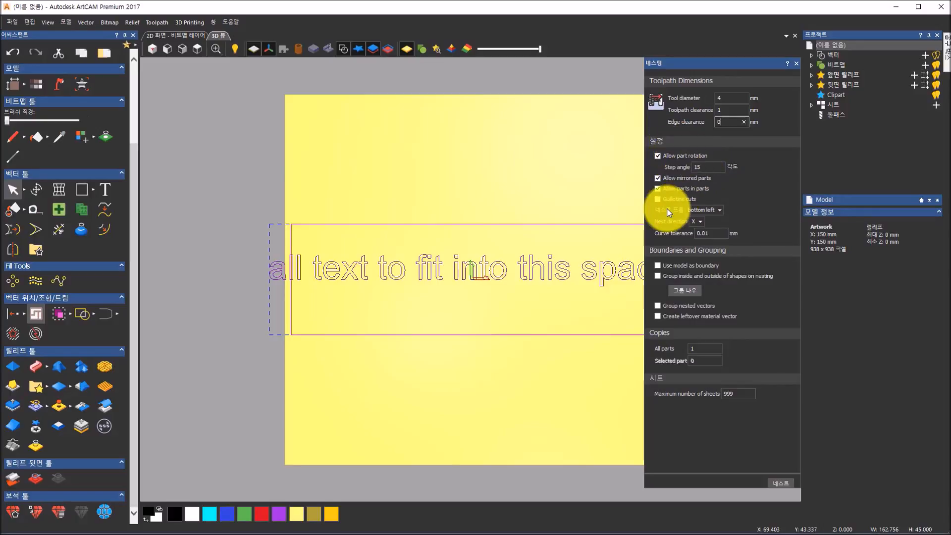
Step: Disallow part rotation, mirrored parts and parts in parts, and try to nest the selected letters and rectangle
{"action": "left_click", "coordinate": [659, 177]}
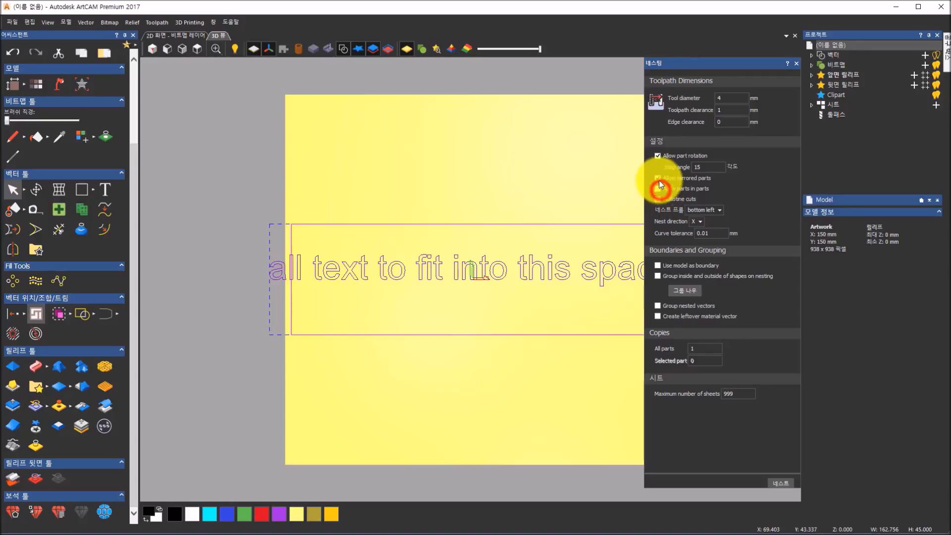
{"action": "left_click", "coordinate": [657, 155]}
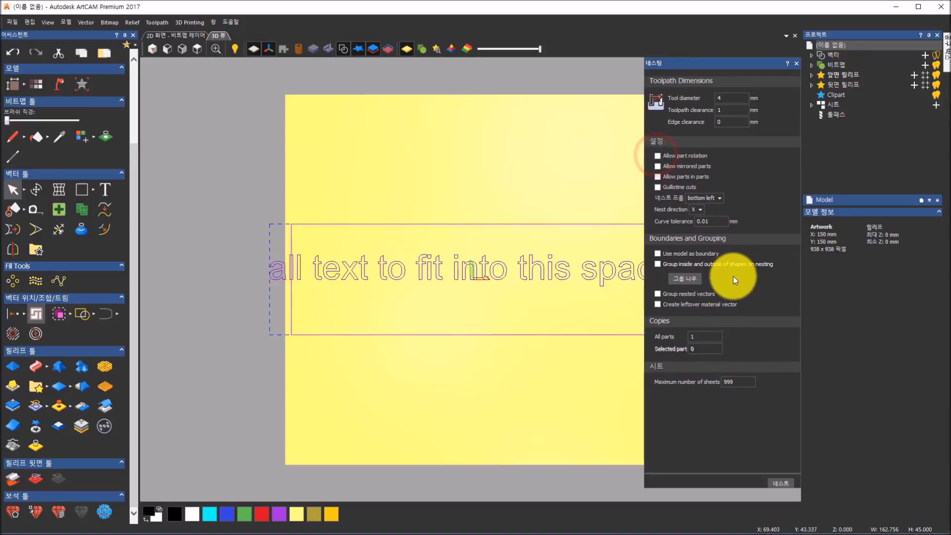
{"action": "left_click", "coordinate": [777, 482]}
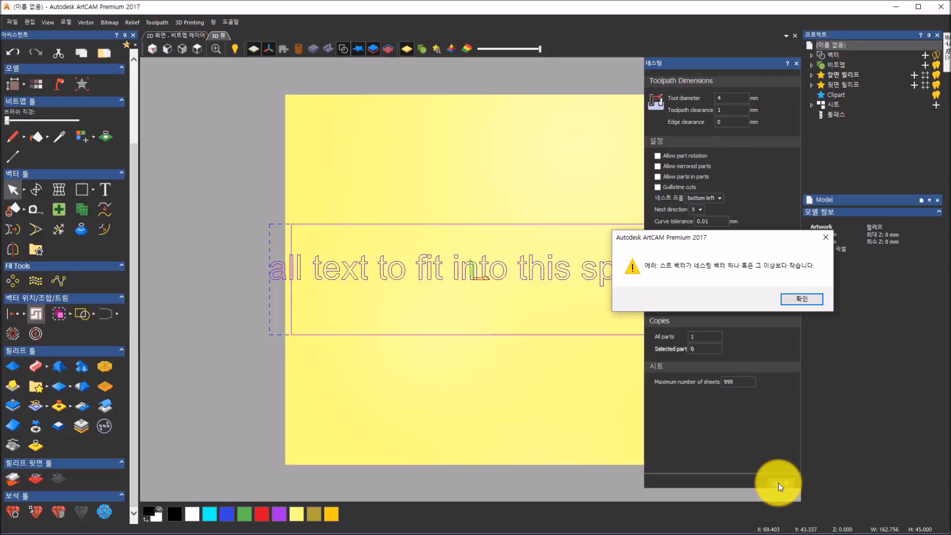
{"action": "left_click", "coordinate": [811, 300]}
Step: Select the rectangle first as the nesting boundary, add all the letters, and nest them inside it without rotation
{"action": "left_click", "coordinate": [538, 331]}
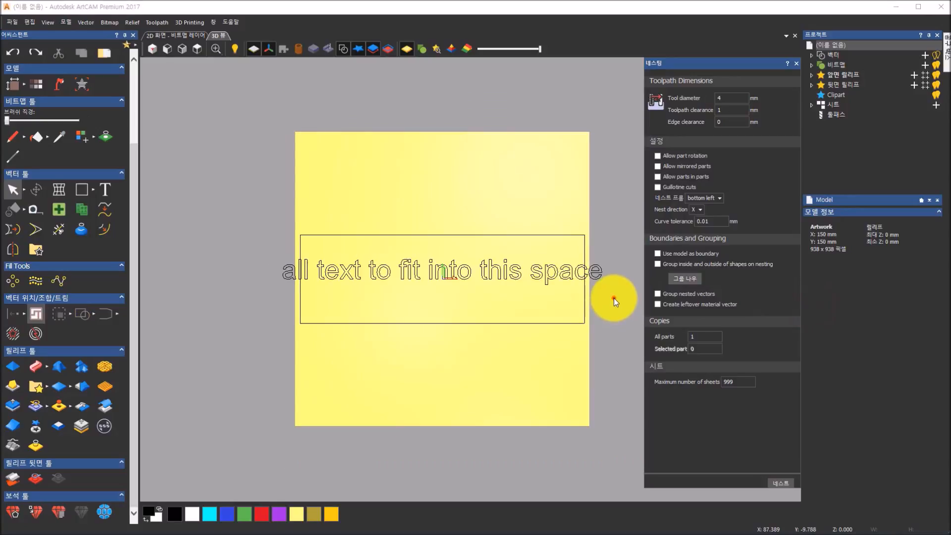
{"action": "left_click_drag", "start_coordinate": [614, 298], "coordinate": [269, 242]}
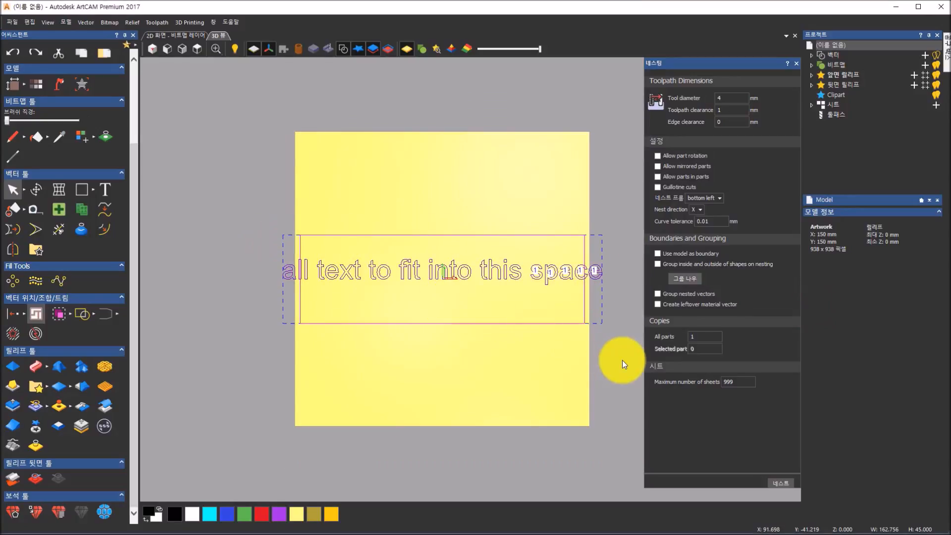
{"action": "left_click", "coordinate": [788, 482]}
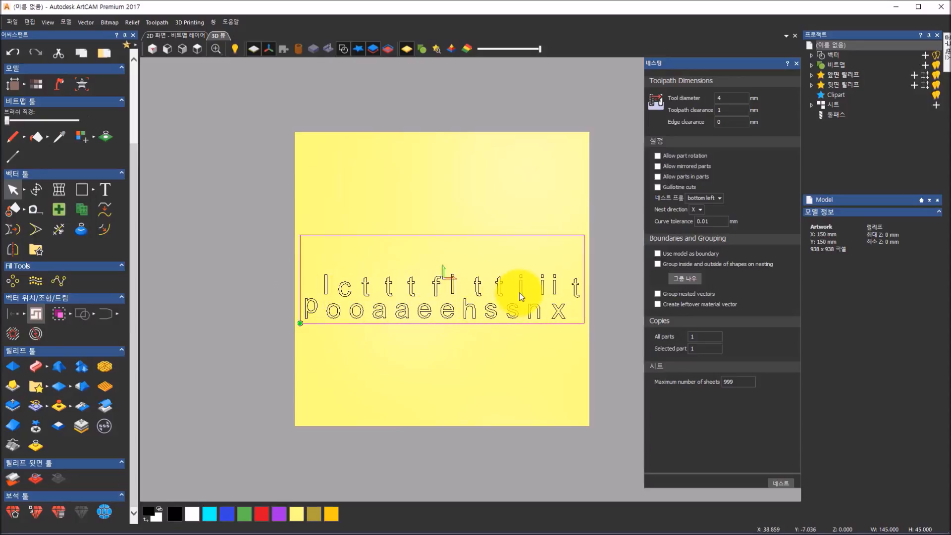
{"action": "scroll", "coordinate": [520, 297], "scroll_direction": "up", "scroll_amount": 1}
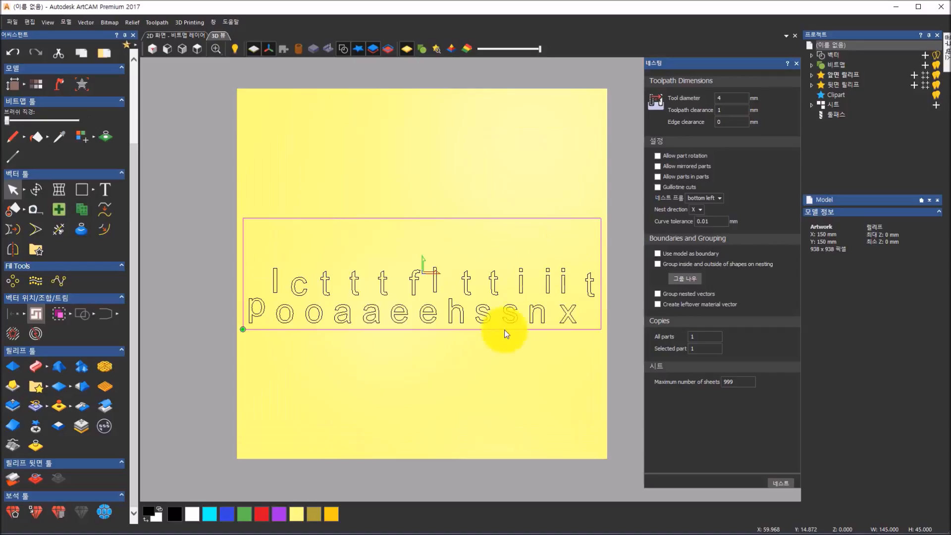
{"action": "scroll", "coordinate": [511, 299], "scroll_direction": "up", "scroll_amount": 1}
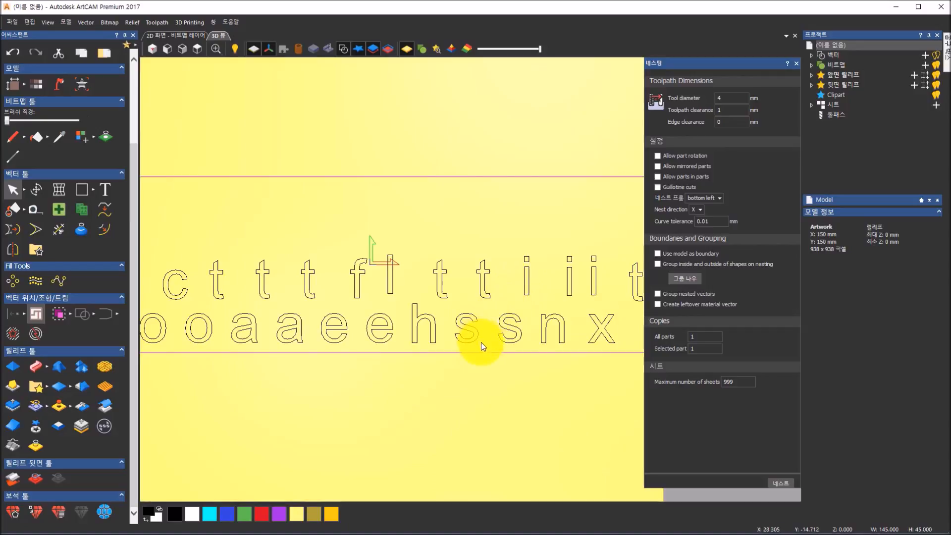
{"action": "scroll", "coordinate": [466, 283], "scroll_direction": "down", "scroll_amount": 1}
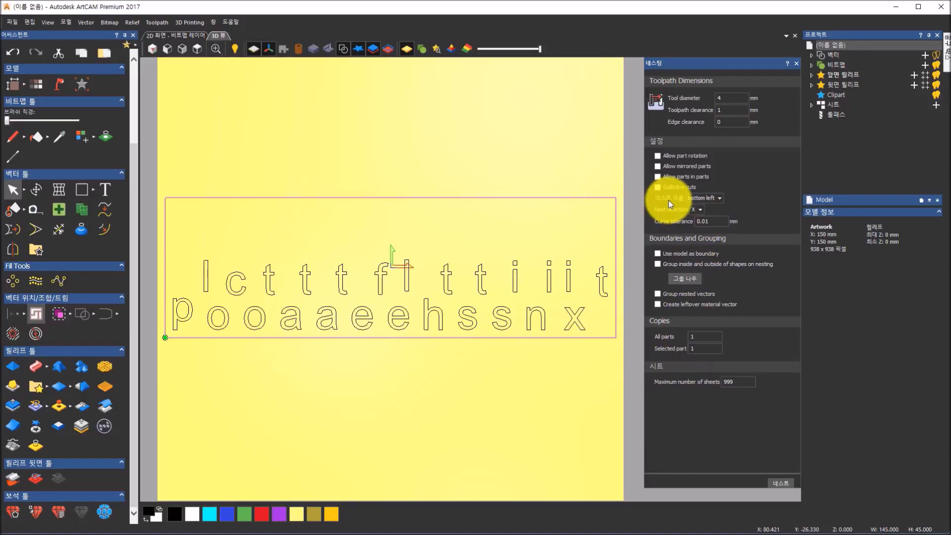
Step: Look through the nesting options for the starting corner, nest direction and curve tolerance
{"action": "left_click", "coordinate": [720, 199]}
{"action": "left_click", "coordinate": [721, 199]}
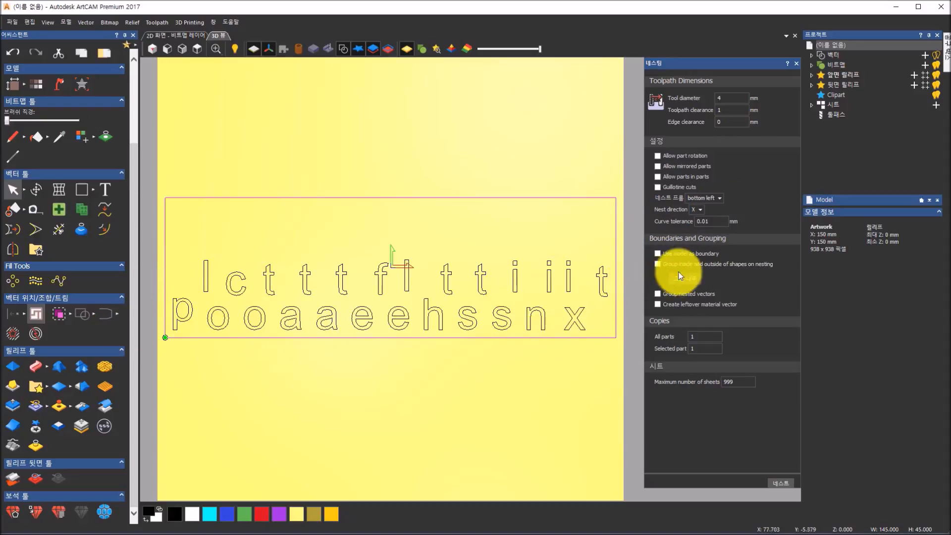
{"action": "left_click", "coordinate": [699, 210]}
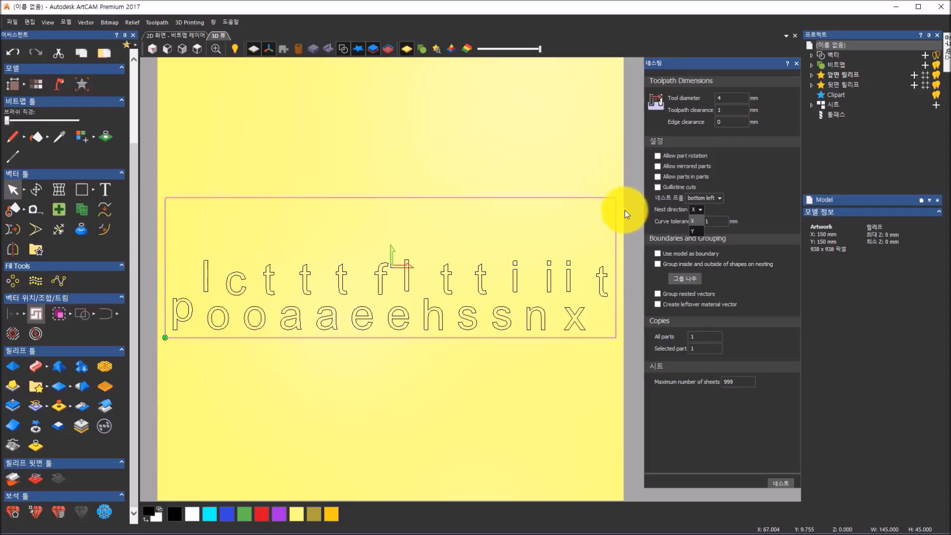
{"action": "left_click", "coordinate": [647, 197]}
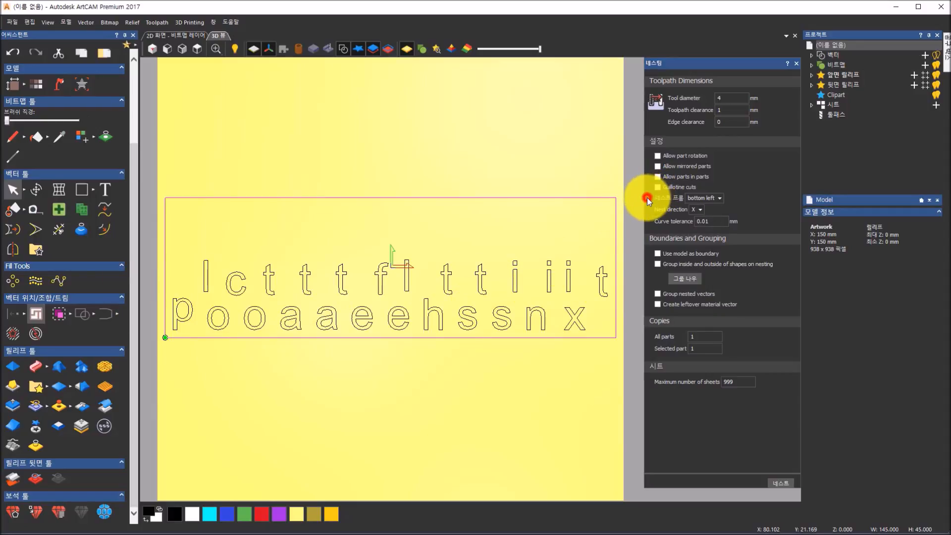
{"action": "left_click", "coordinate": [718, 222]}
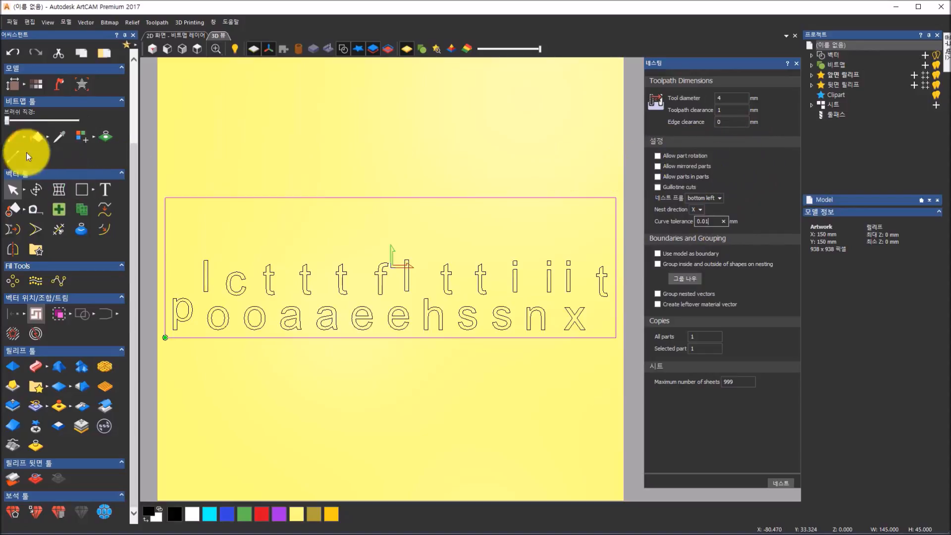
Step: Undo the unrotated nesting and add all the letters to the selected rectangle
{"action": "left_click", "coordinate": [13, 51]}
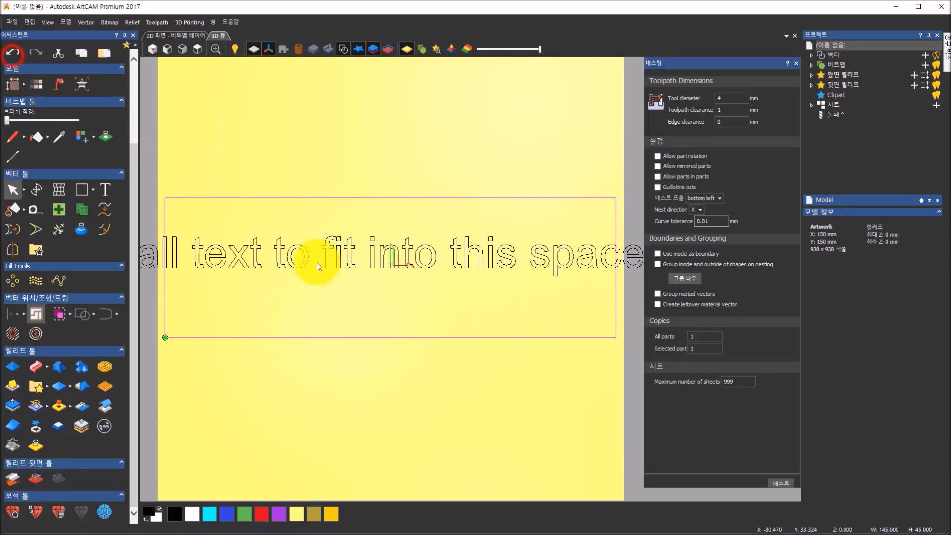
{"action": "scroll", "coordinate": [480, 313], "scroll_direction": "down", "scroll_amount": 1}
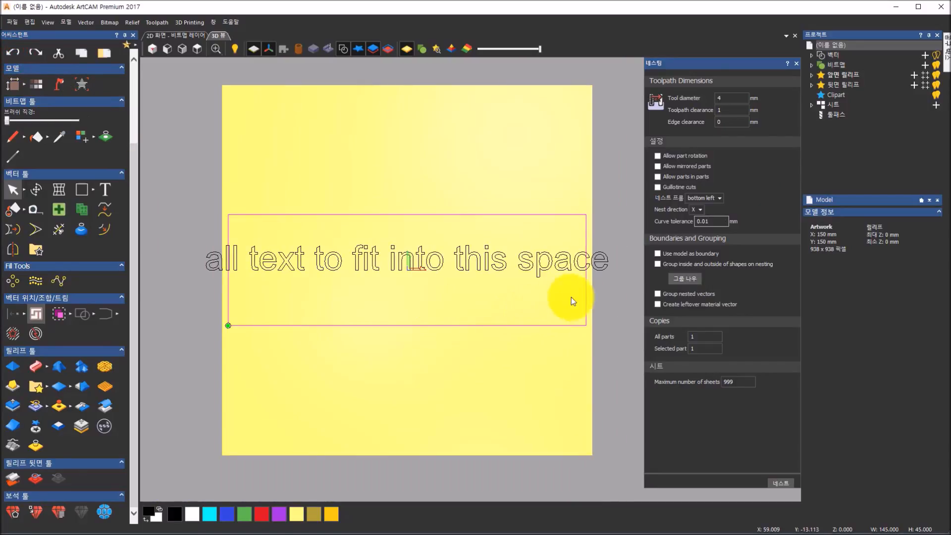
{"action": "left_click_drag", "start_coordinate": [619, 291], "coordinate": [182, 230]}
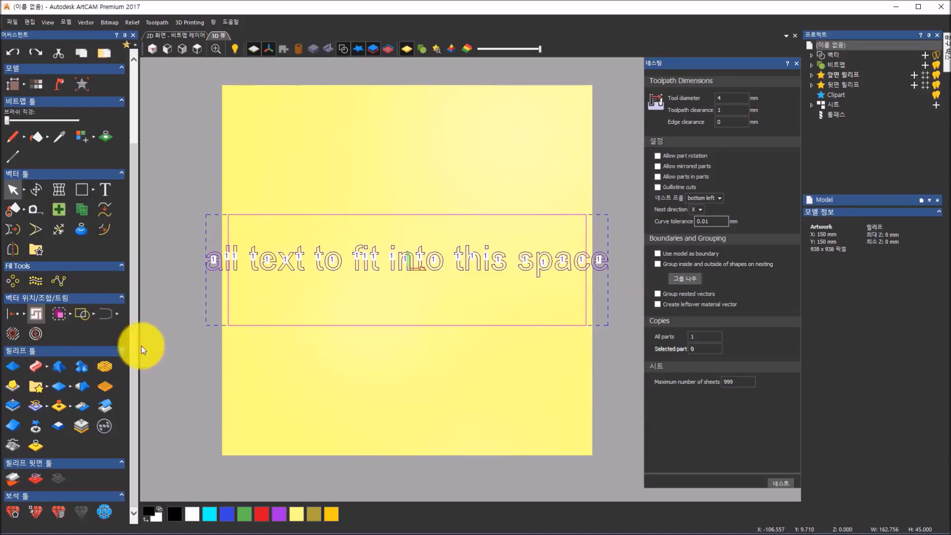
Step: Allow part rotation with a step angle of 15 degrees and nest the letters inside the rectangle
{"action": "left_click", "coordinate": [657, 156]}
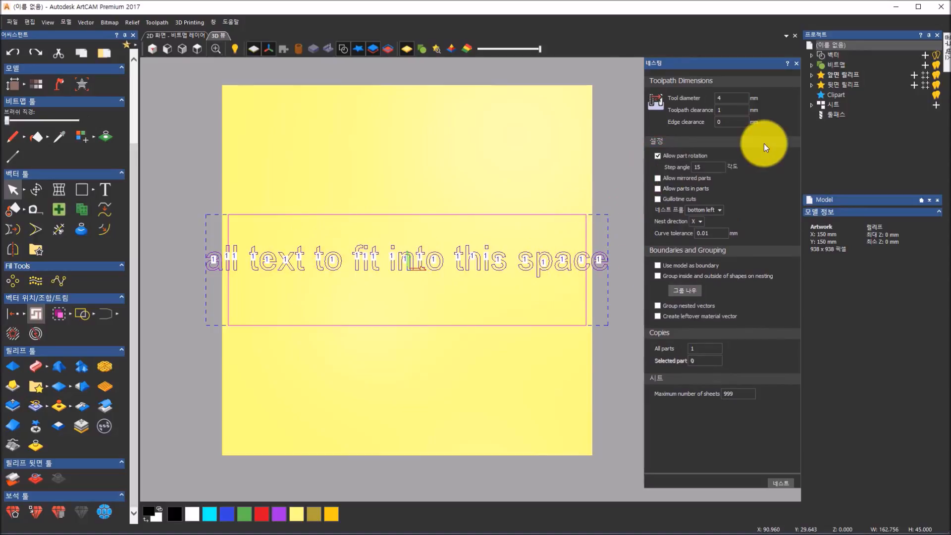
{"action": "left_click", "coordinate": [707, 168]}
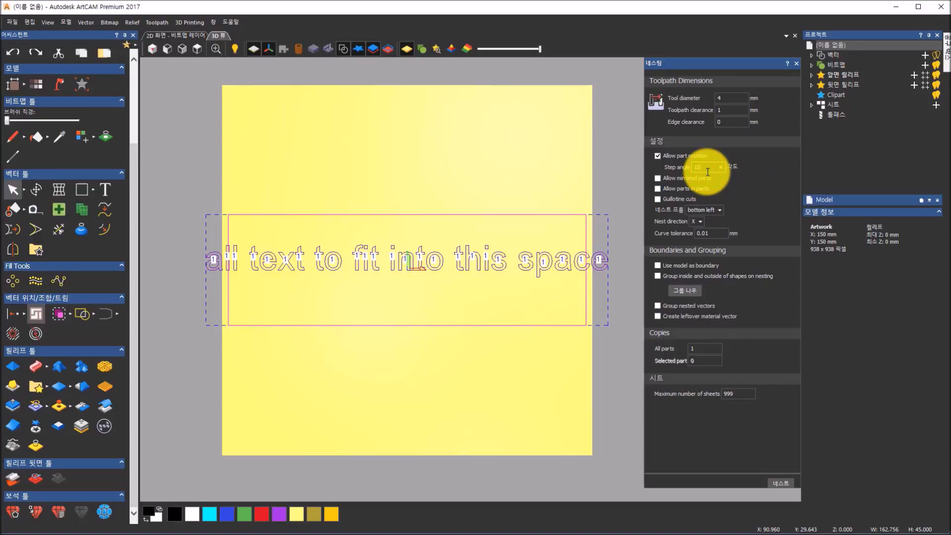
{"action": "left_click", "coordinate": [775, 484]}
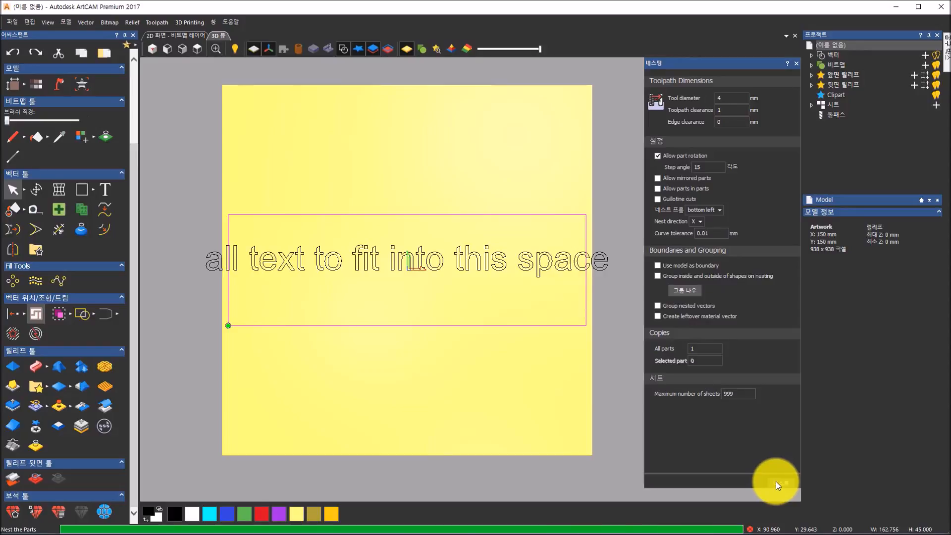
{"action": "left_click", "coordinate": [779, 483]}
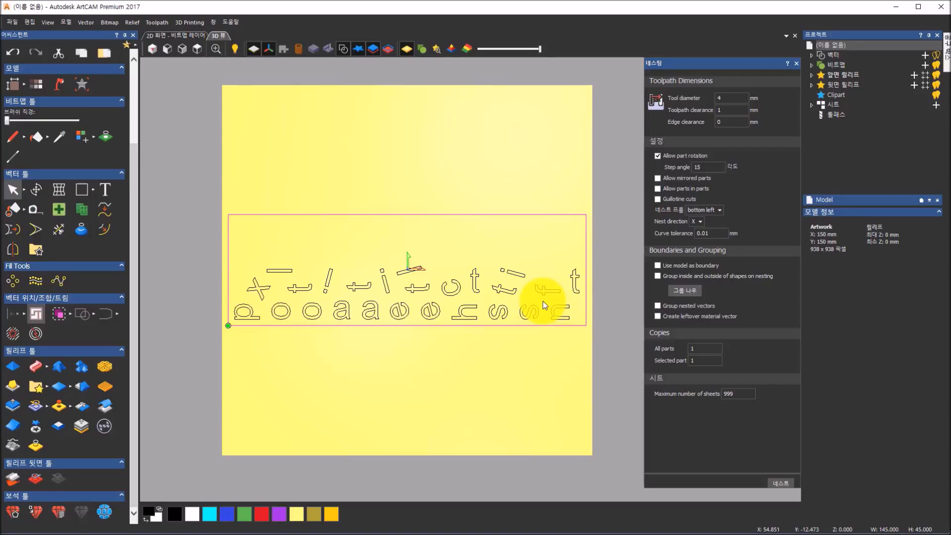
Step: Undo the nesting made with the 15-degree step angle and reselect all the letters along with the rectangle
{"action": "left_click", "coordinate": [718, 167]}
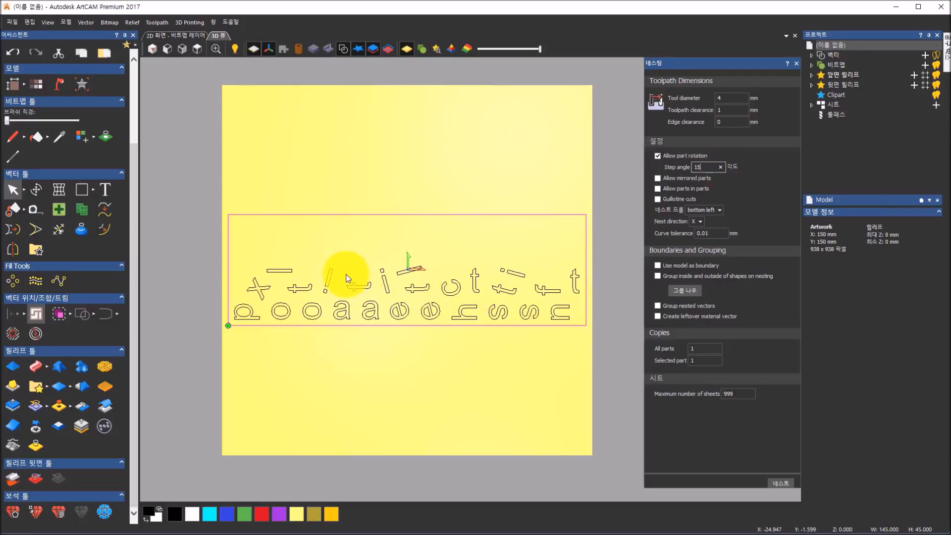
{"action": "left_click", "coordinate": [15, 58]}
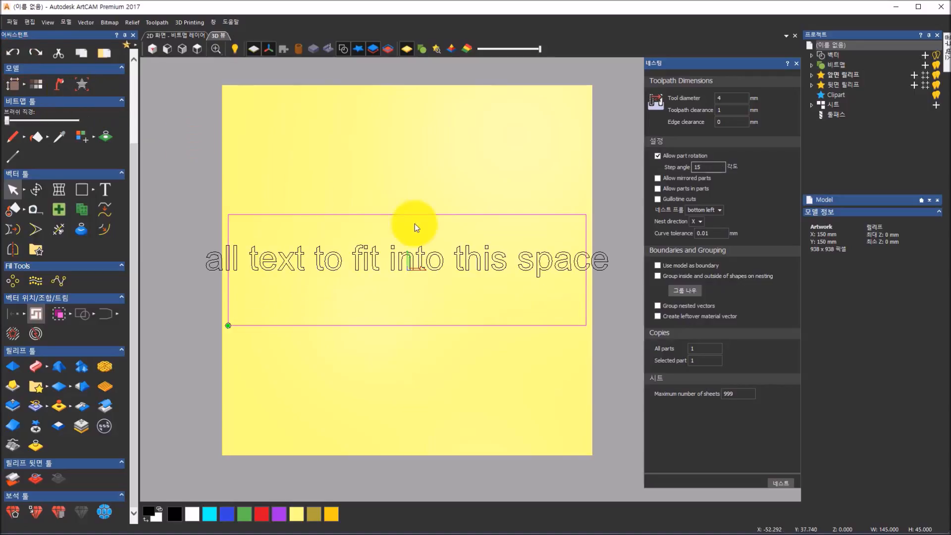
{"action": "left_click_drag", "start_coordinate": [628, 291], "coordinate": [177, 237]}
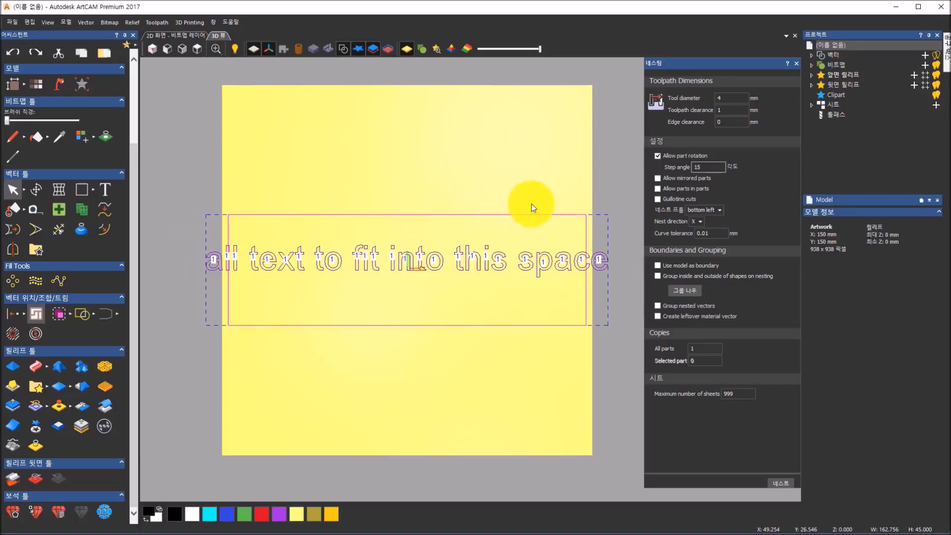
Step: Set the rotation step angle to 1 degree and nest the letters inside the rectangle again
{"action": "left_click", "coordinate": [703, 167]}
{"action": "type", "text": "1"}
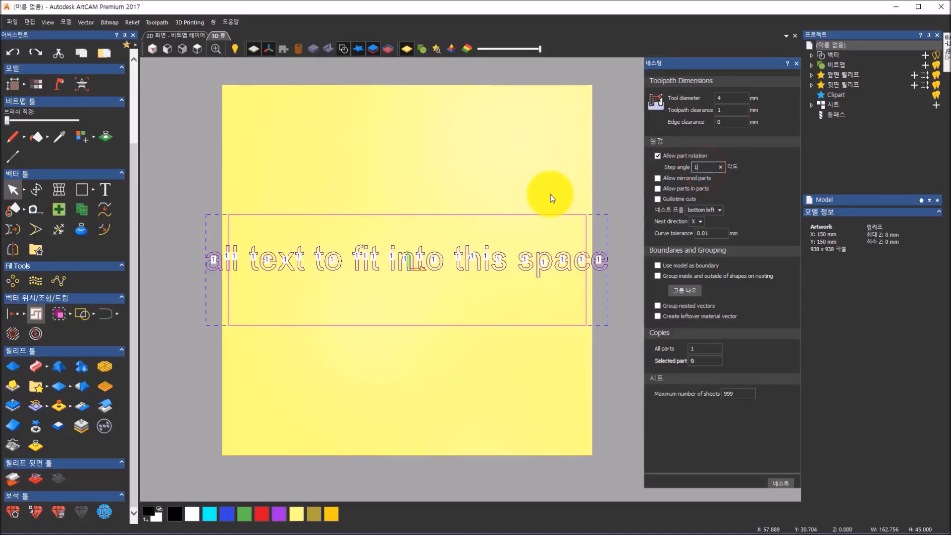
{"action": "left_click", "coordinate": [789, 483]}
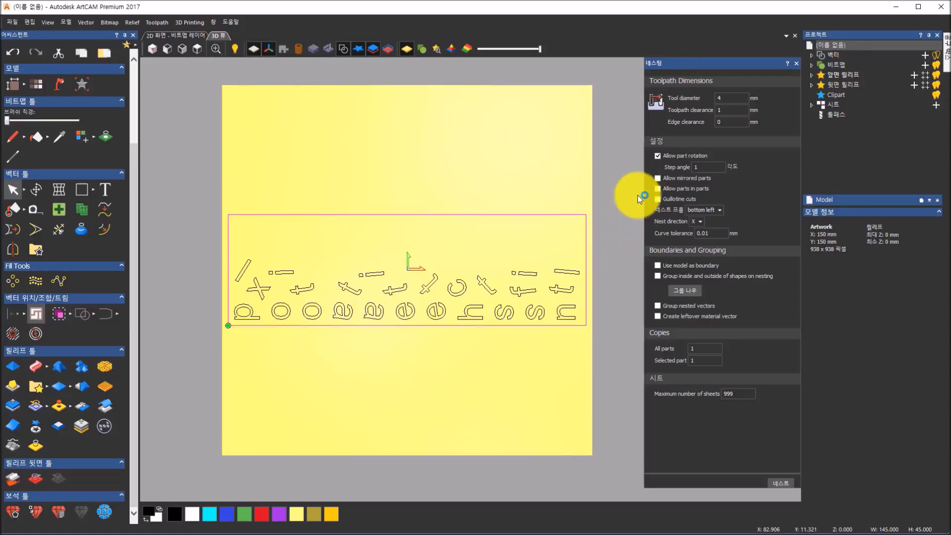
Step: Set the step angle to 15 degrees, allow mirrored parts, and try to nest with only the rectangle selected
{"action": "left_click", "coordinate": [707, 167]}
{"action": "type", "text": "5"}
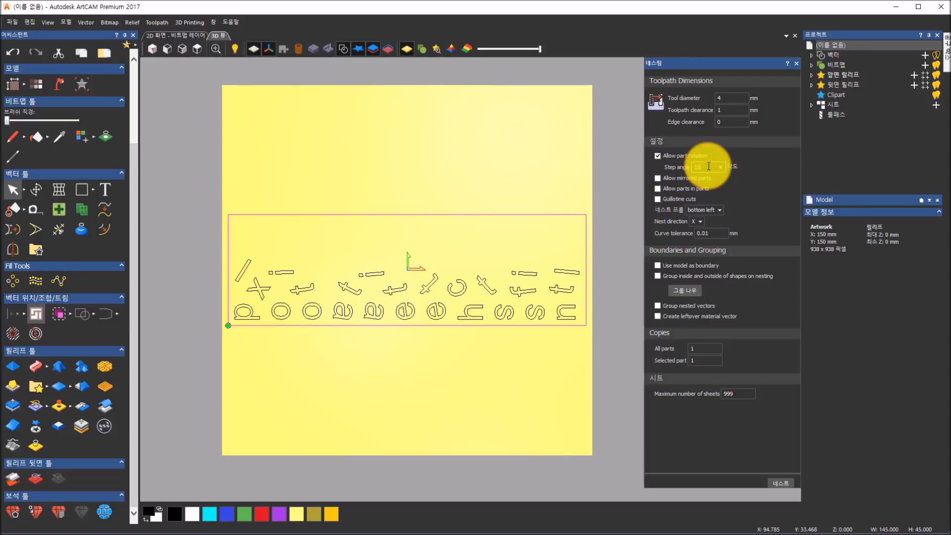
{"action": "left_click", "coordinate": [659, 178]}
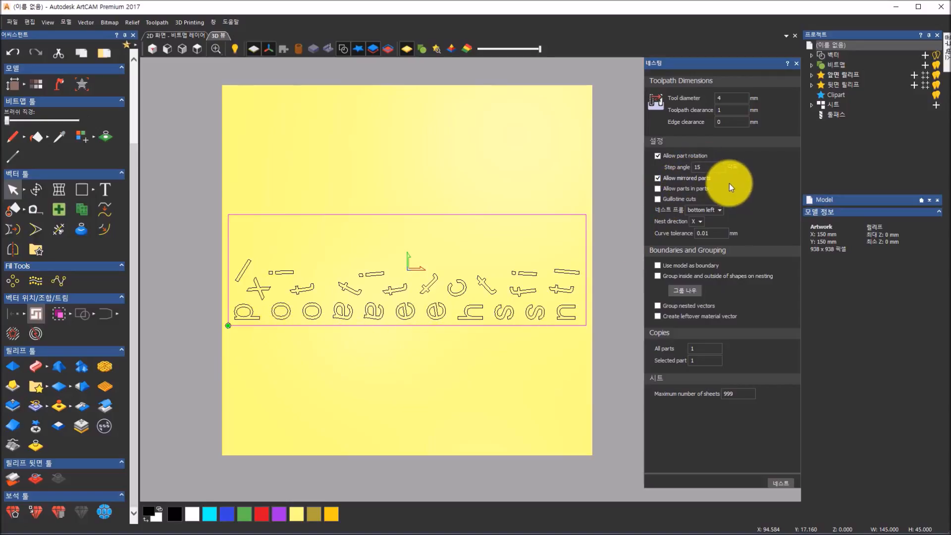
{"action": "left_click", "coordinate": [783, 482]}
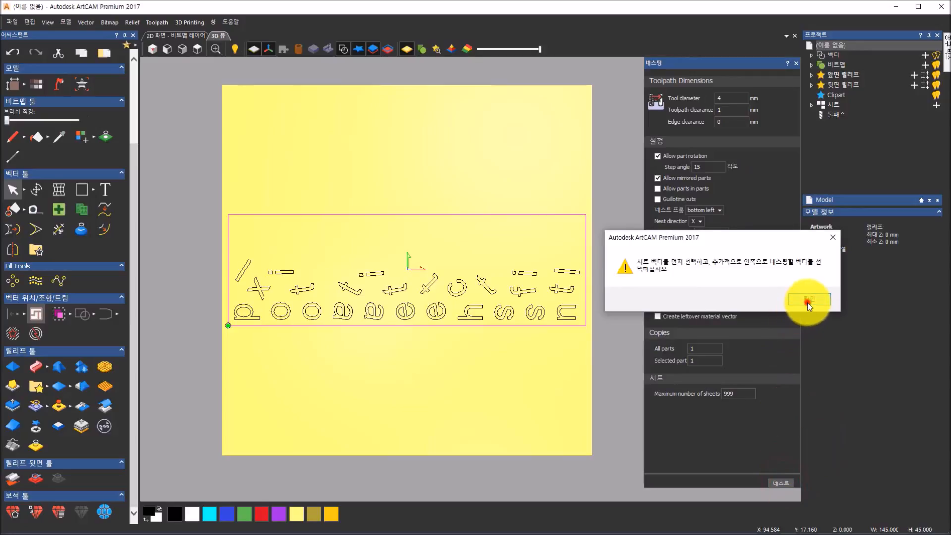
{"action": "left_click", "coordinate": [808, 300]}
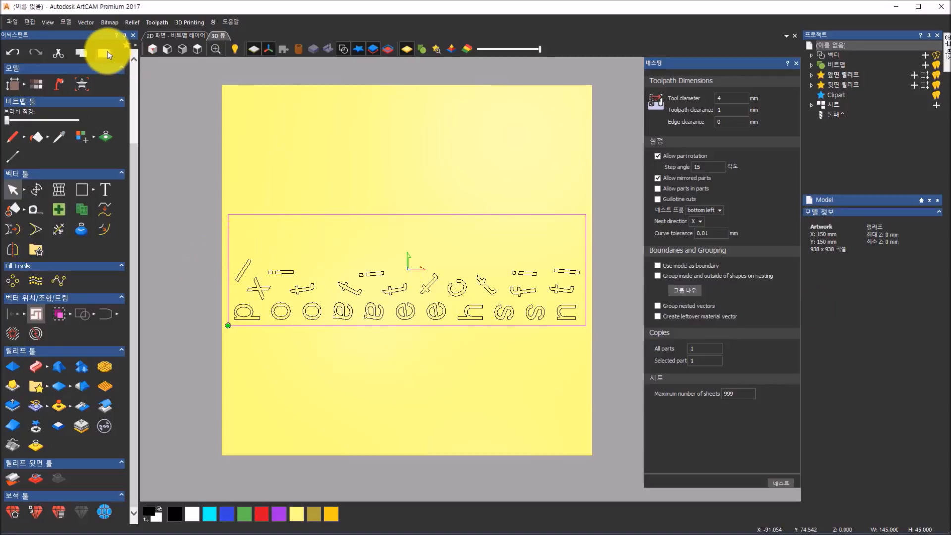
Step: Undo the nesting made with the 1-degree step angle and add all the letters to the rectangle selection
{"action": "left_click", "coordinate": [15, 52]}
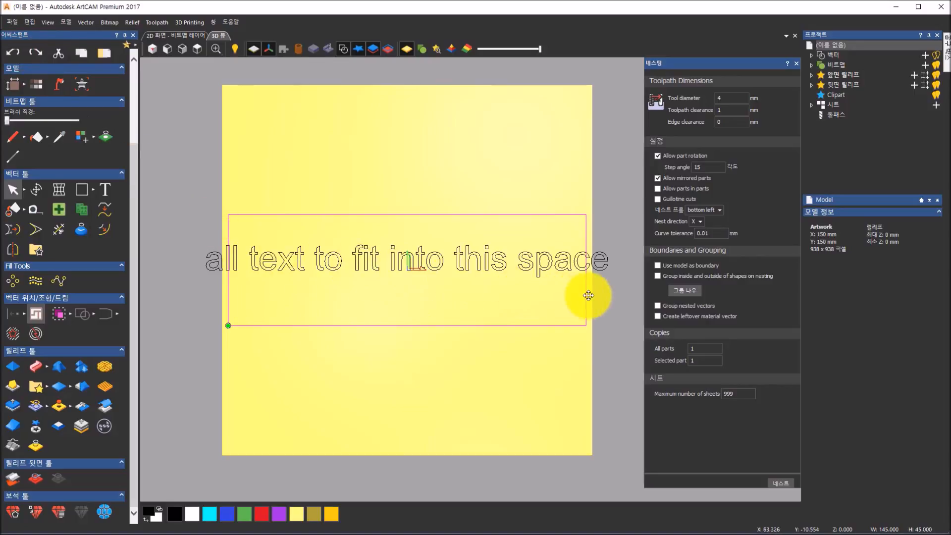
{"action": "mouse_move", "coordinate": [619, 287]}
{"action": "left_mouse_down"}
{"action": "mouse_move", "coordinate": [376, 235]}
{"action": "mouse_move", "coordinate": [187, 230]}
{"action": "left_mouse_up"}
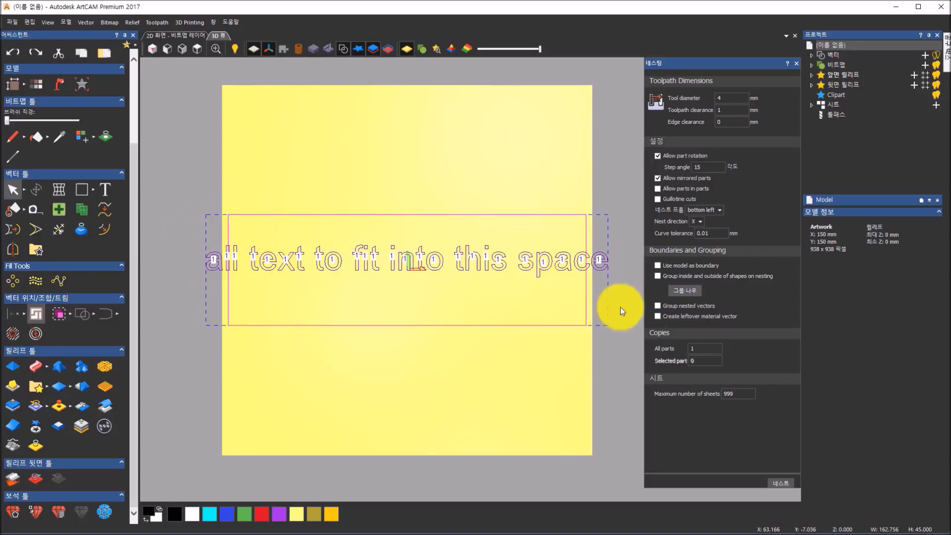
Step: Nest the letters inside the rectangle with mirrored parts allowed, and enable parts in parts and guillotine cuts
{"action": "left_click", "coordinate": [779, 485]}
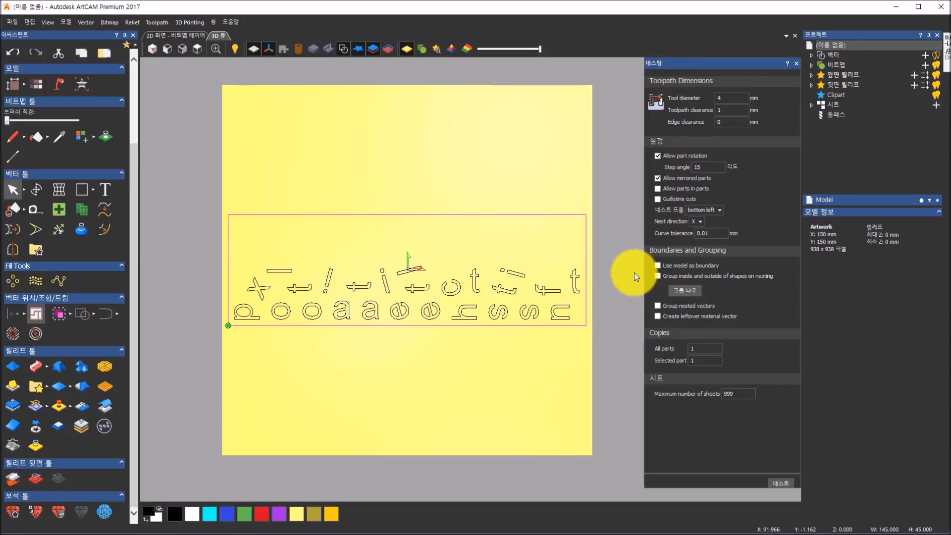
{"action": "left_click", "coordinate": [658, 189]}
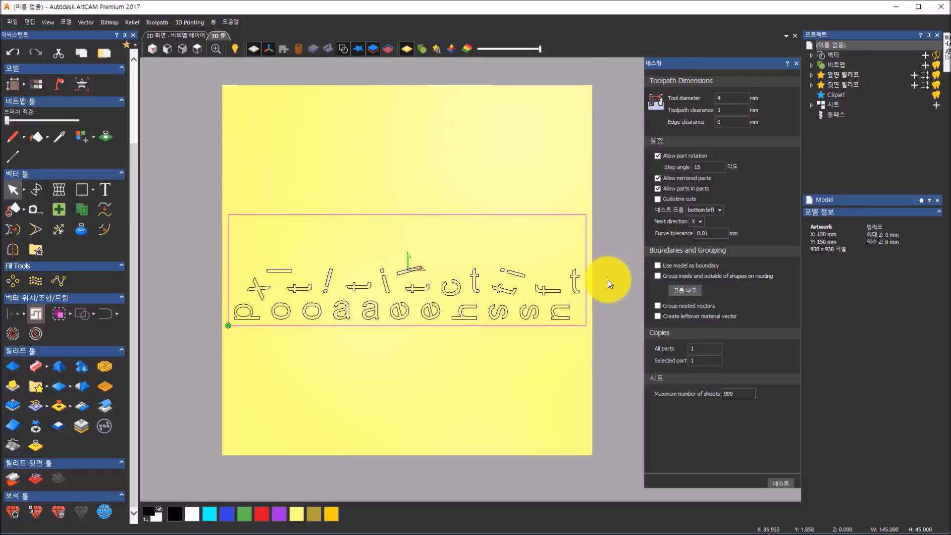
{"action": "left_click", "coordinate": [658, 199]}
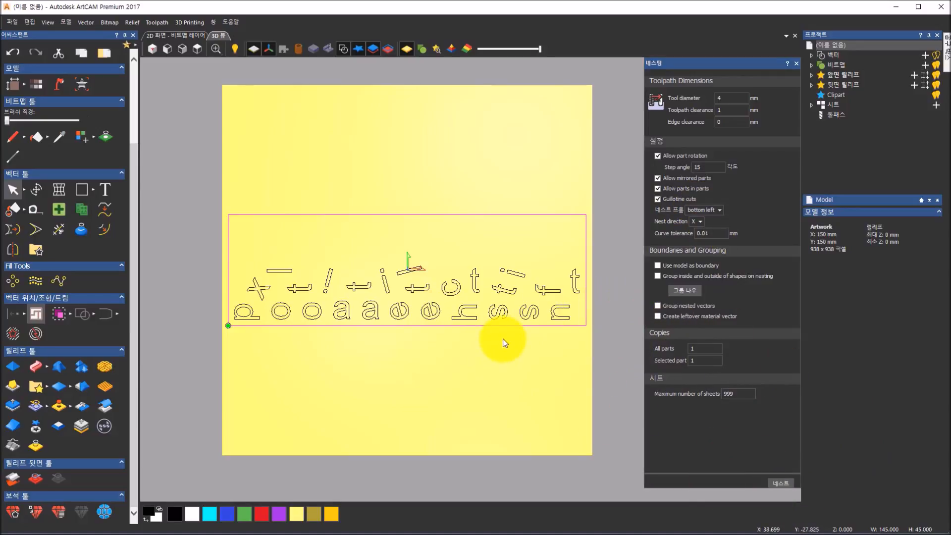
Step: Undo the mirrored-parts nesting and nest the reselected letters inside the rectangle with guillotine cuts enabled
{"action": "left_click", "coordinate": [16, 55]}
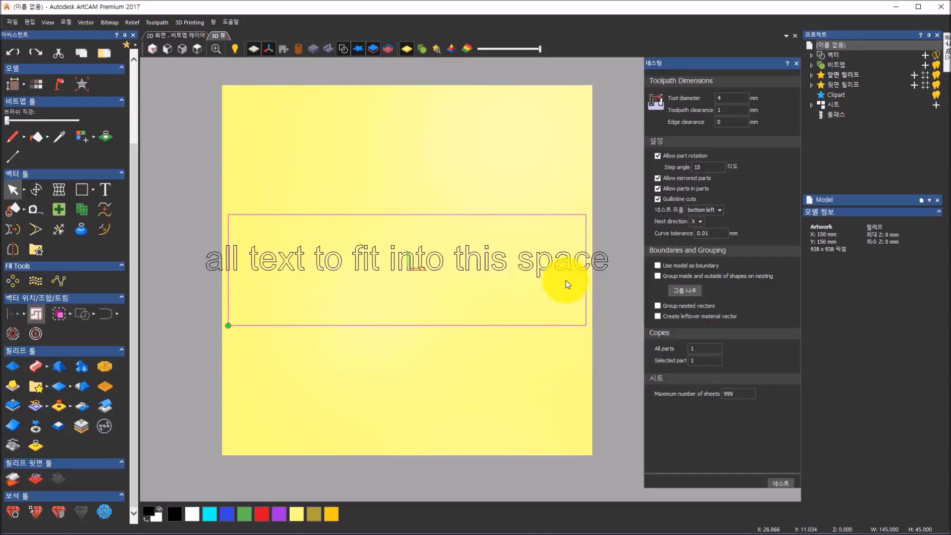
{"action": "left_click_drag", "start_coordinate": [618, 292], "coordinate": [184, 237]}
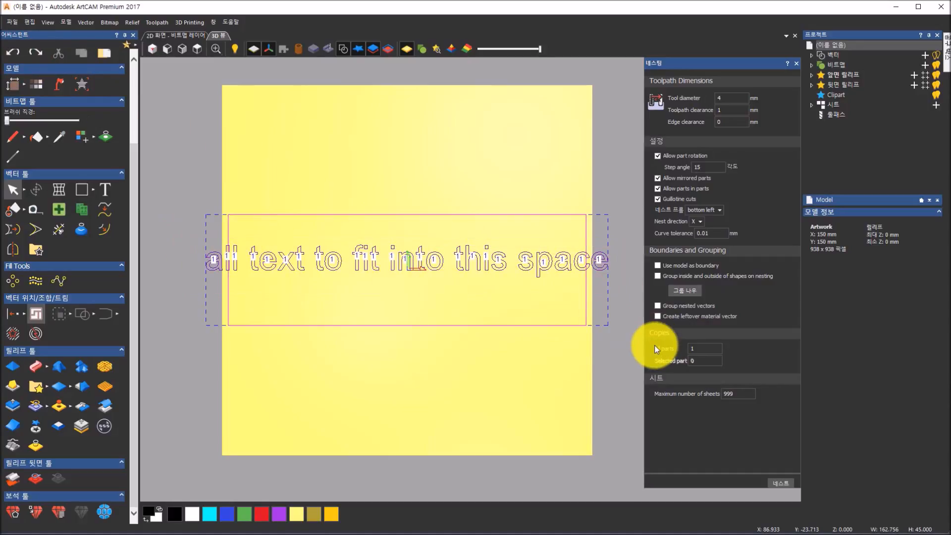
{"action": "left_click", "coordinate": [780, 482]}
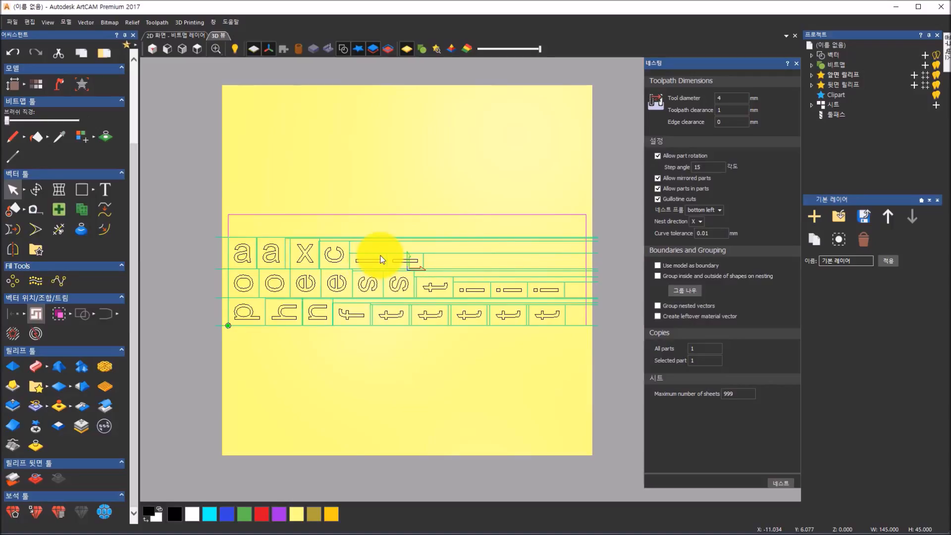
Step: Turn off guillotine cuts, undo the guillotine nesting, and reselect all the letters along with the rectangle
{"action": "left_click", "coordinate": [659, 198]}
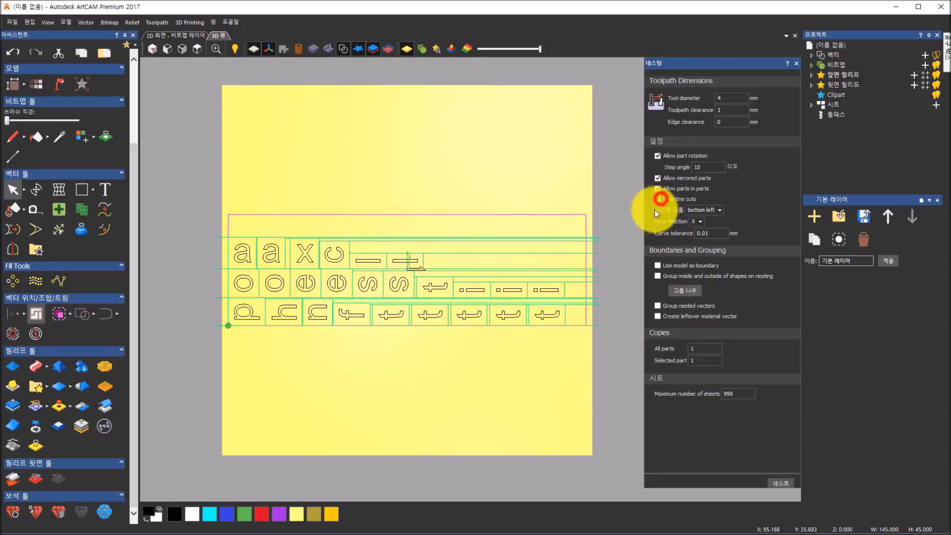
{"action": "left_click", "coordinate": [657, 199]}
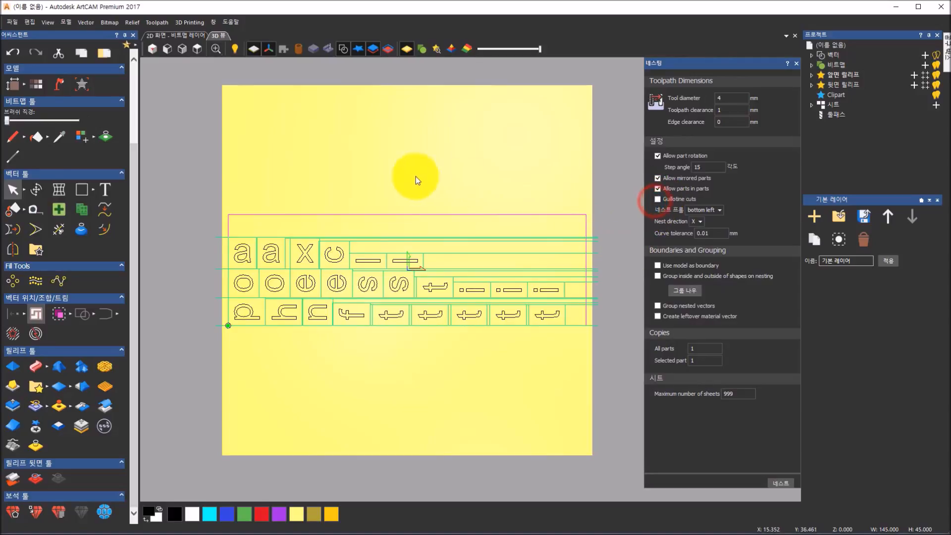
{"action": "left_click", "coordinate": [20, 53]}
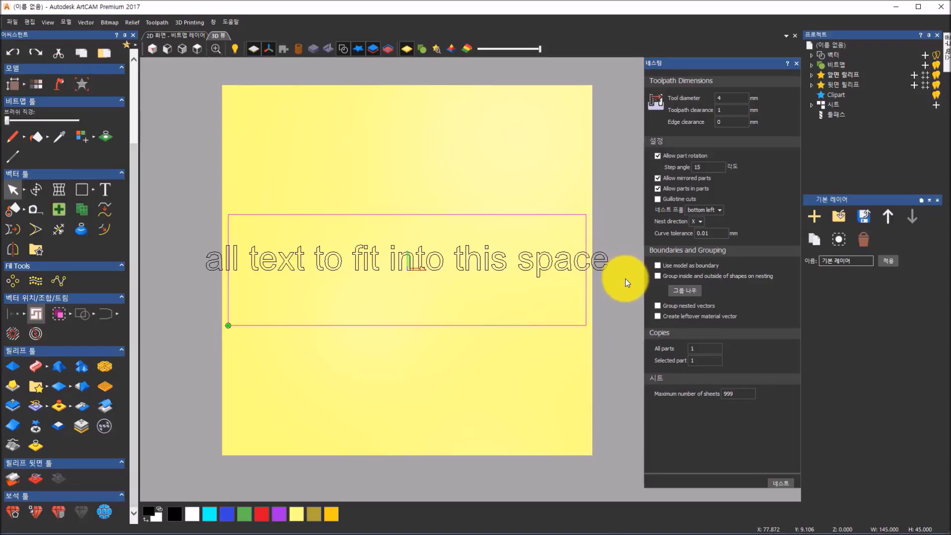
{"action": "left_click_drag", "start_coordinate": [622, 289], "coordinate": [167, 236]}
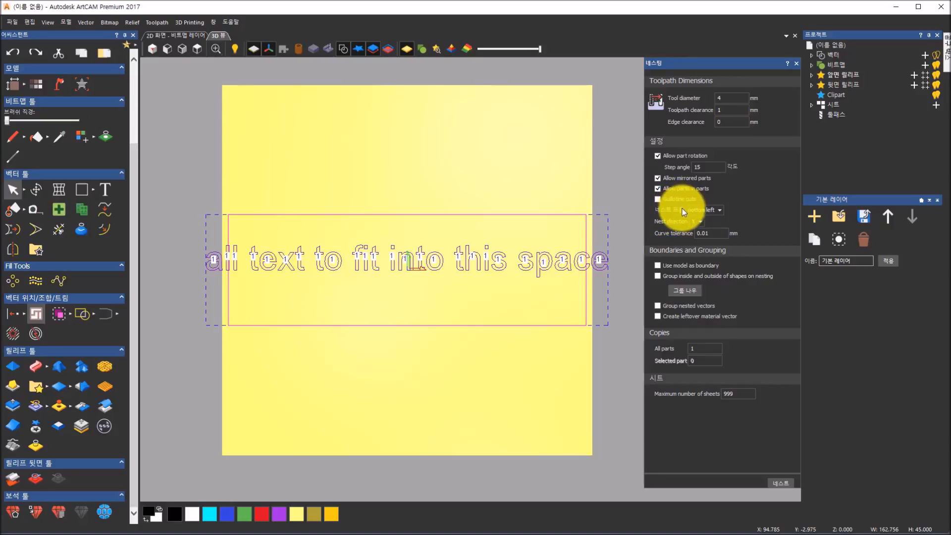
Step: Set the nesting start corner to bottom right and nest the selected letters inside the rectangle
{"action": "left_click", "coordinate": [709, 212]}
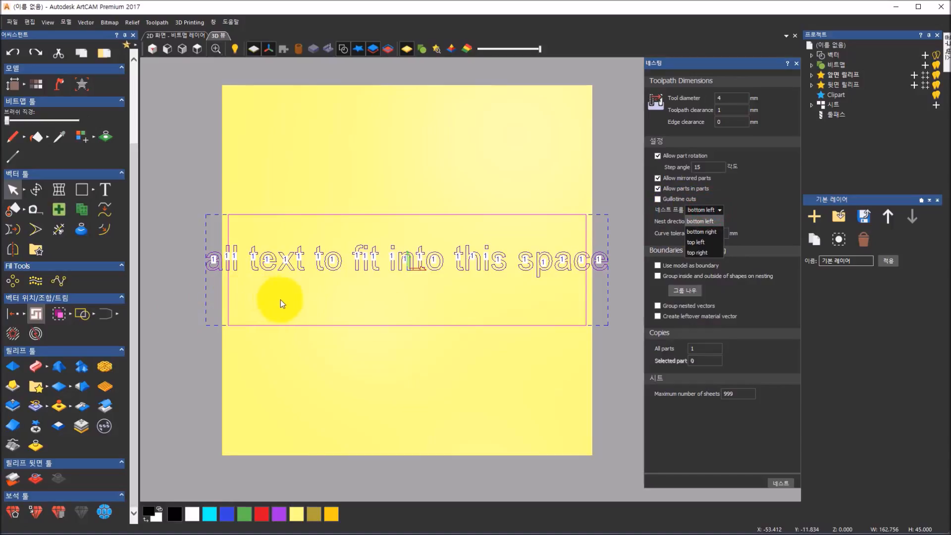
{"action": "left_click", "coordinate": [693, 237]}
{"action": "left_click", "coordinate": [781, 482]}
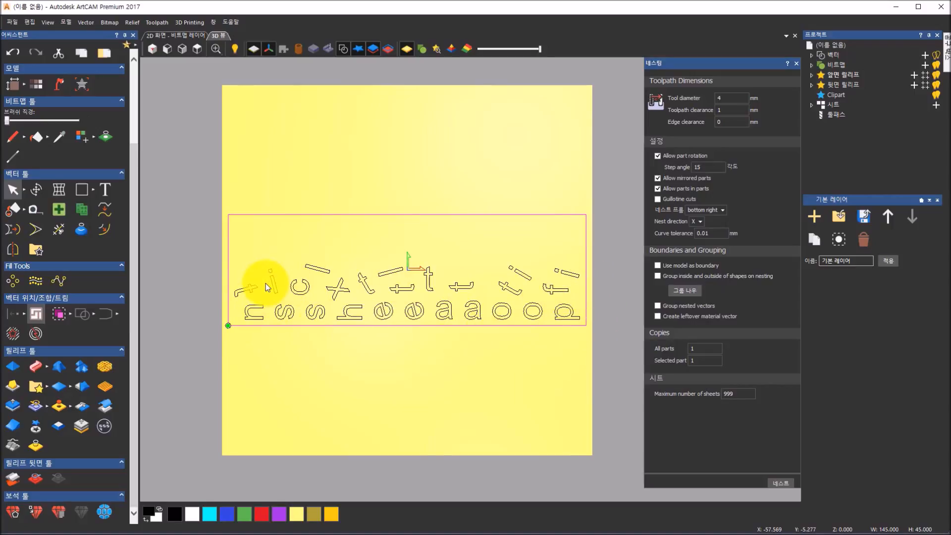
Step: Set the nesting start corner to top left and try to nest with only the rectangle selected
{"action": "left_click", "coordinate": [703, 209]}
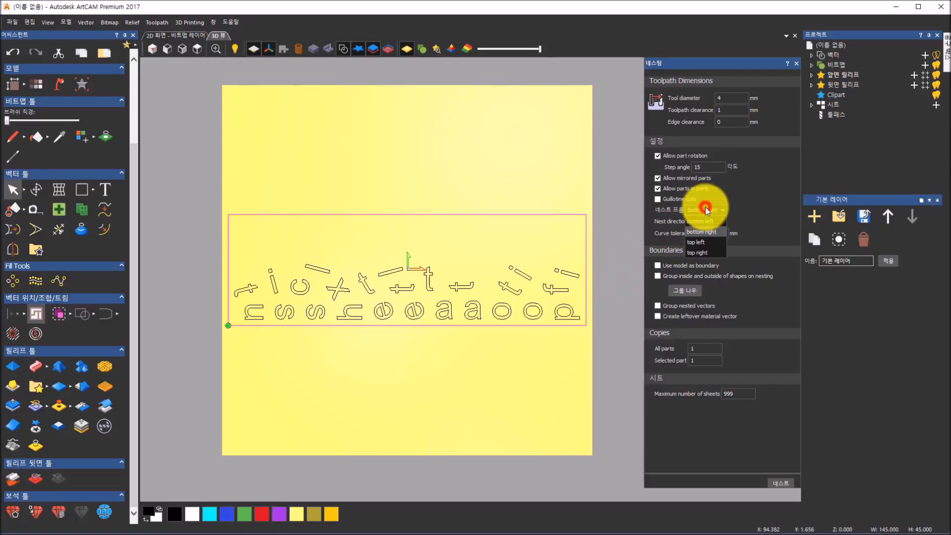
{"action": "left_click", "coordinate": [700, 242]}
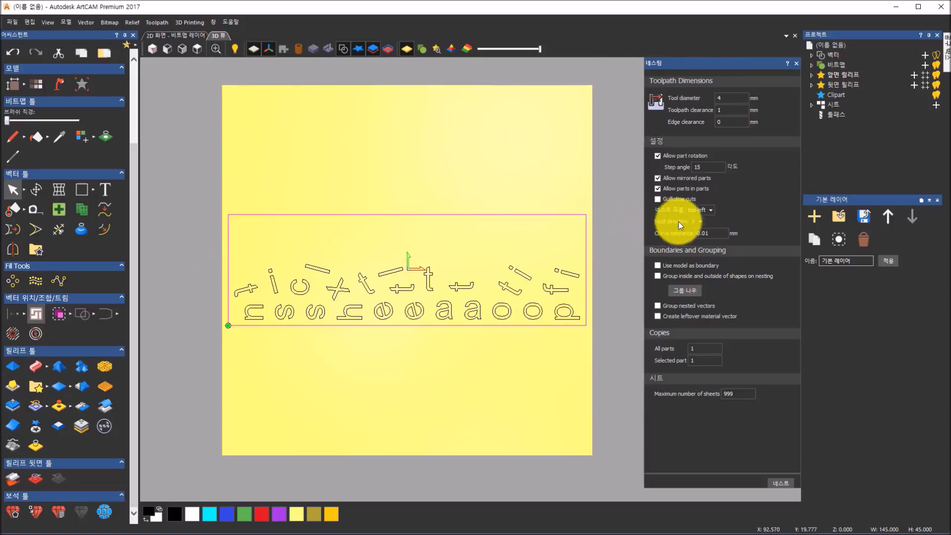
{"action": "left_click", "coordinate": [783, 483]}
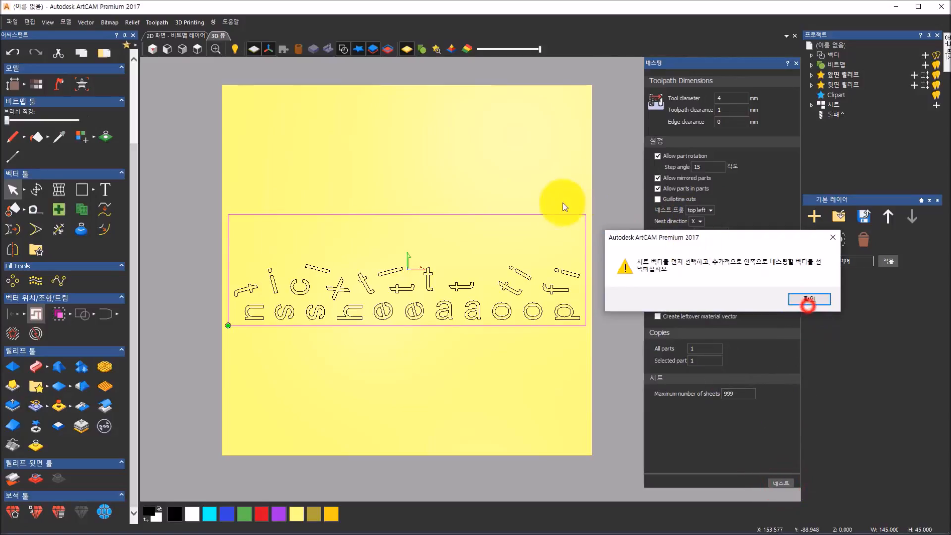
{"action": "left_click", "coordinate": [808, 299]}
Step: Undo the bottom-right nesting and nest the reselected letters from the top left corner of the rectangle
{"action": "left_click", "coordinate": [17, 55]}
{"action": "left_click", "coordinate": [615, 287]}
{"action": "left_click_drag", "start_coordinate": [614, 283], "coordinate": [192, 233]}
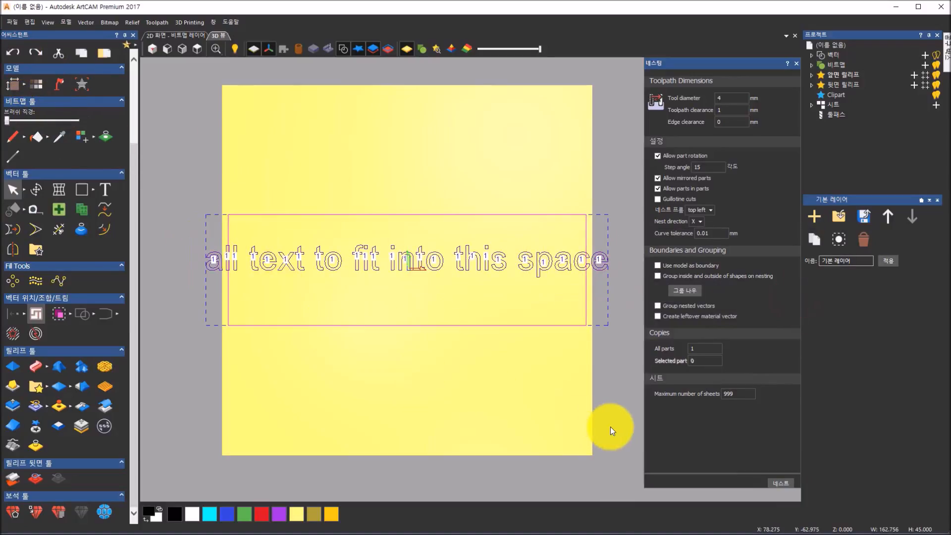
{"action": "left_click", "coordinate": [778, 486]}
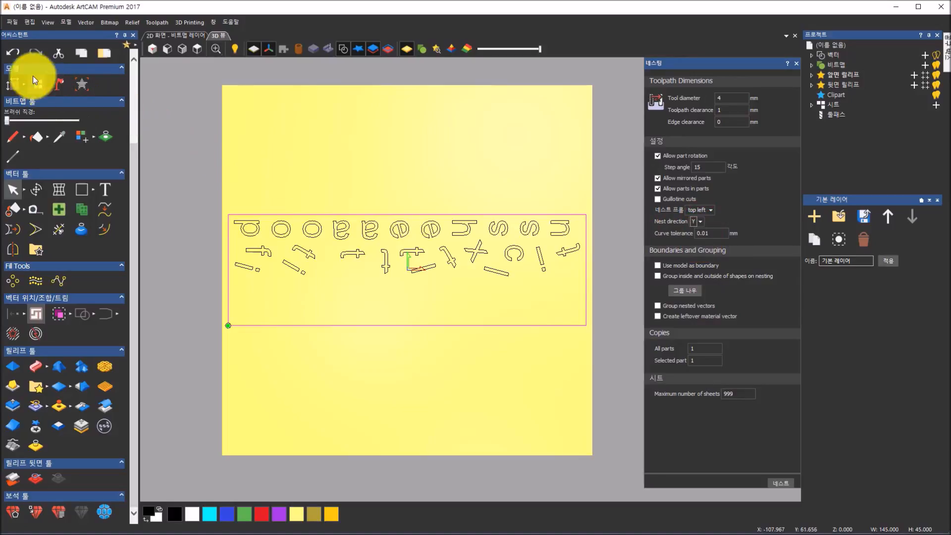
Step: Undo the X-direction nesting and nest the reselected letters from the top left with the nest direction set to Y
{"action": "left_click", "coordinate": [8, 54]}
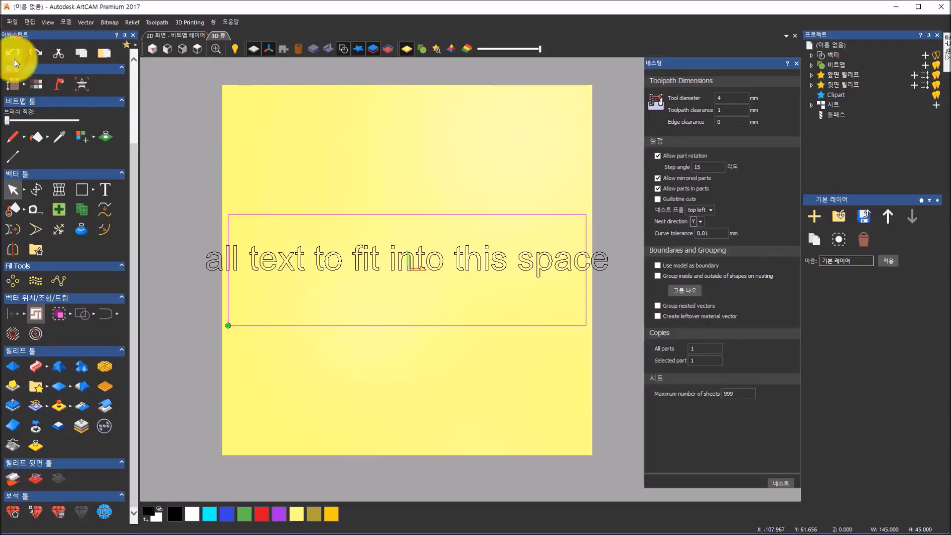
{"action": "left_click_drag", "start_coordinate": [621, 287], "coordinate": [178, 242]}
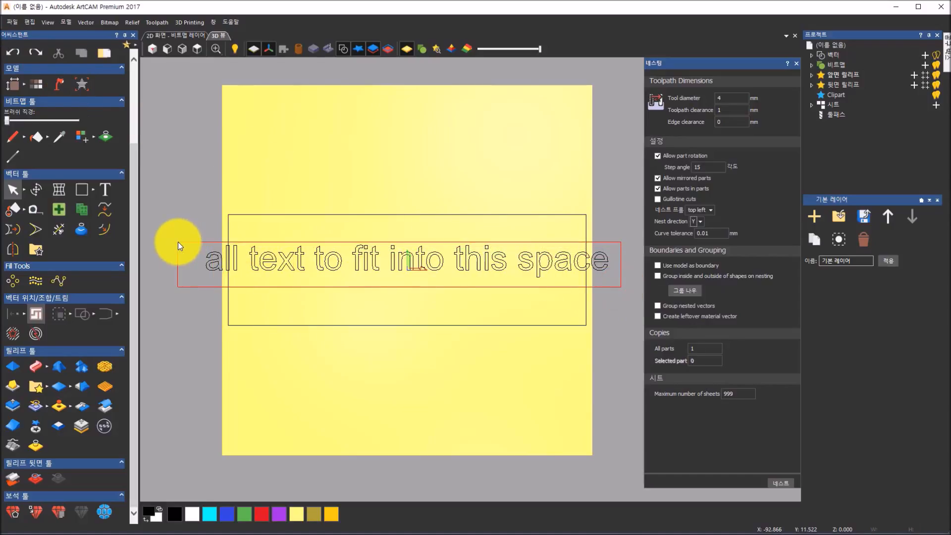
{"action": "left_click", "coordinate": [784, 482]}
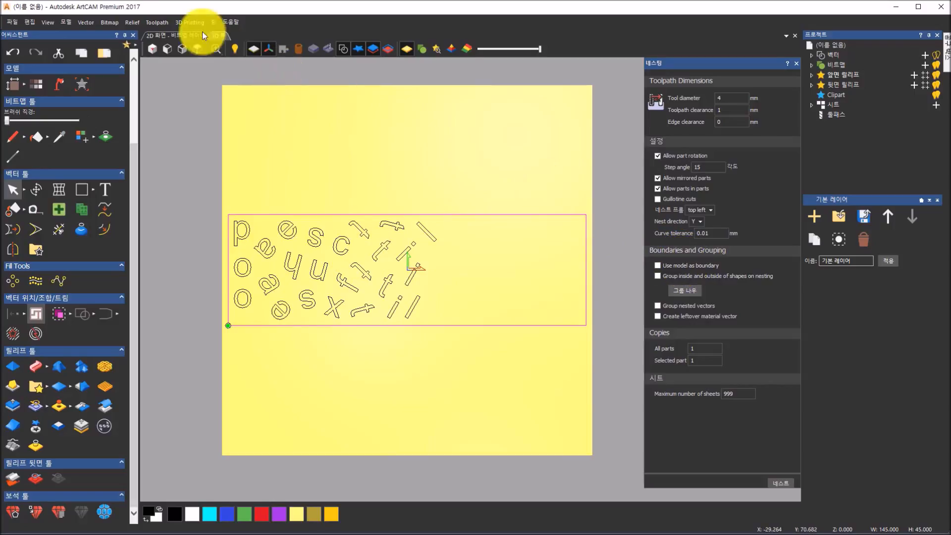
Step: Undo the Y-direction nesting and nest the reselected letters and rectangle using the model as the boundary
{"action": "left_click", "coordinate": [13, 51]}
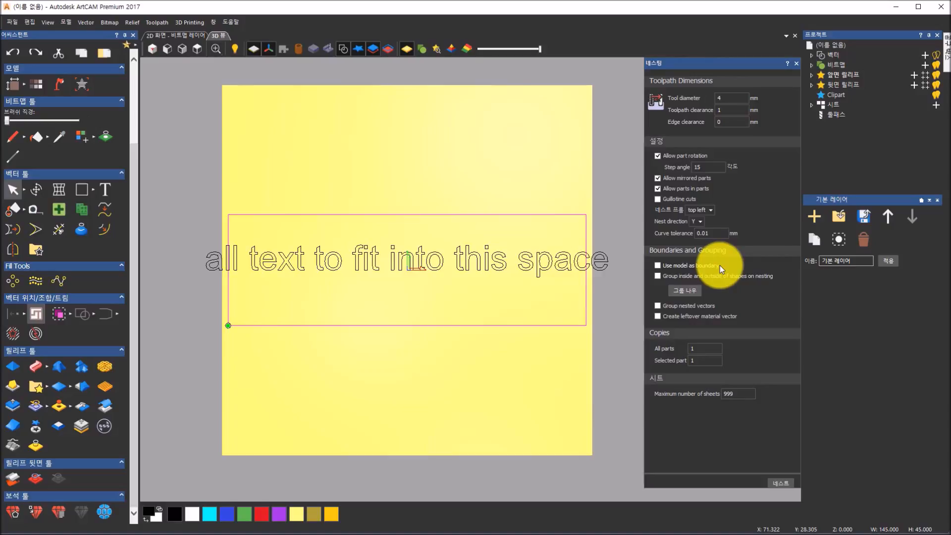
{"action": "left_click", "coordinate": [660, 267]}
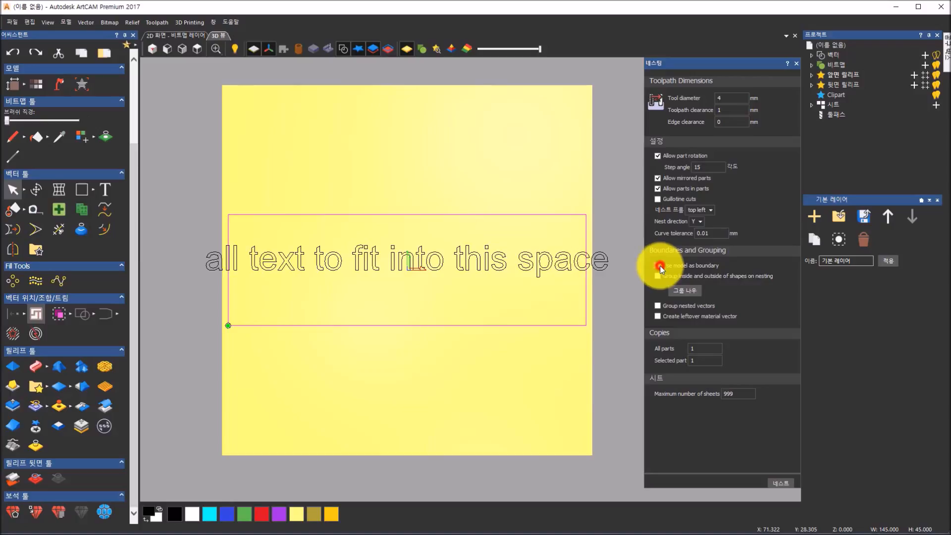
{"action": "left_click", "coordinate": [612, 284]}
{"action": "left_click_drag", "start_coordinate": [619, 278], "coordinate": [184, 232]}
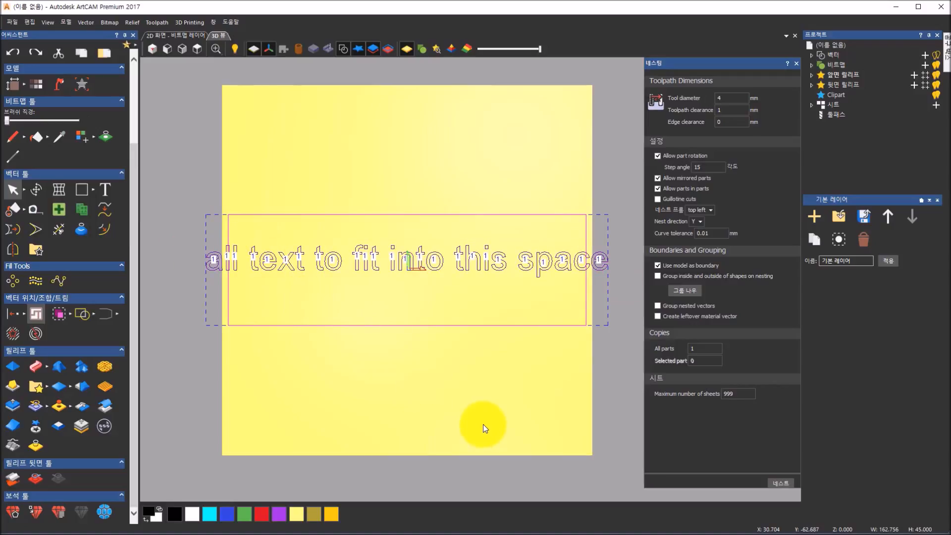
{"action": "left_click", "coordinate": [791, 480]}
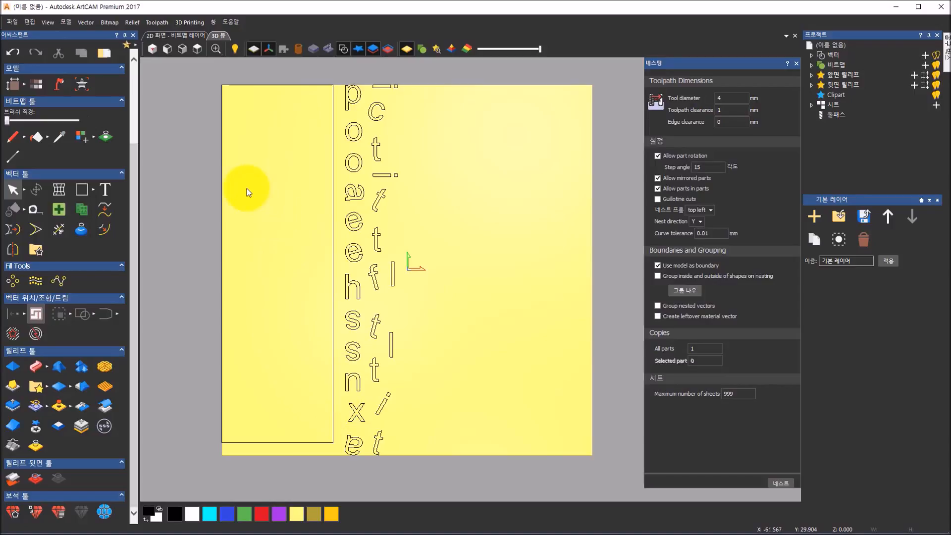
Step: Undo the nesting within the model boundary and turn off using the model as boundary
{"action": "left_click", "coordinate": [11, 59]}
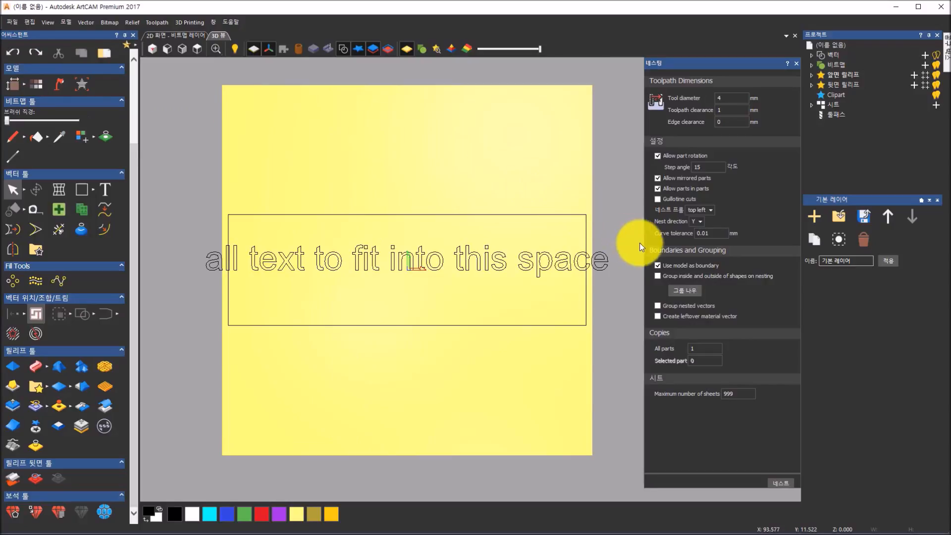
{"action": "left_click", "coordinate": [659, 267]}
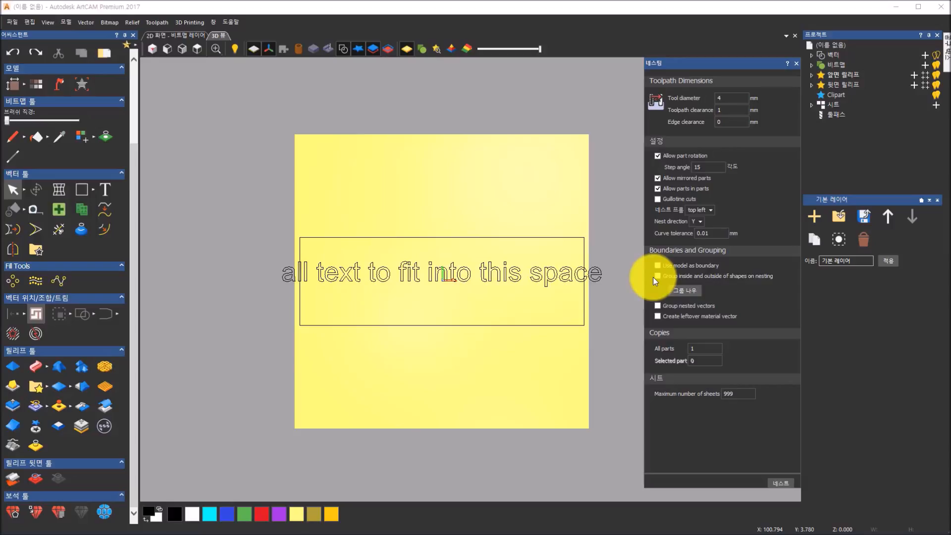
Step: Enable grouping of nested vectors, nest the letters inside the rectangle, and select the nested letter group
{"action": "left_click", "coordinate": [656, 306]}
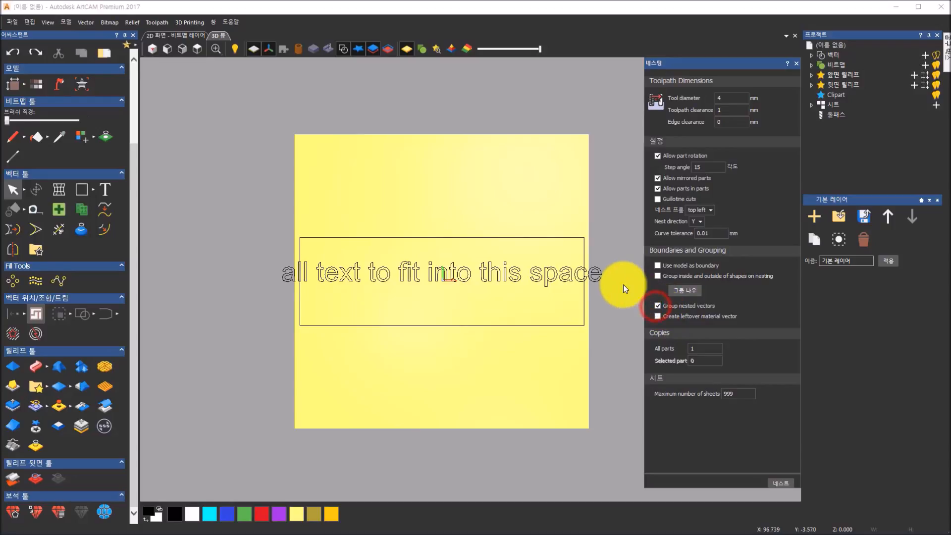
{"action": "left_click", "coordinate": [605, 286]}
{"action": "left_click_drag", "start_coordinate": [268, 258], "coordinate": [253, 265]}
{"action": "left_click", "coordinate": [779, 485]}
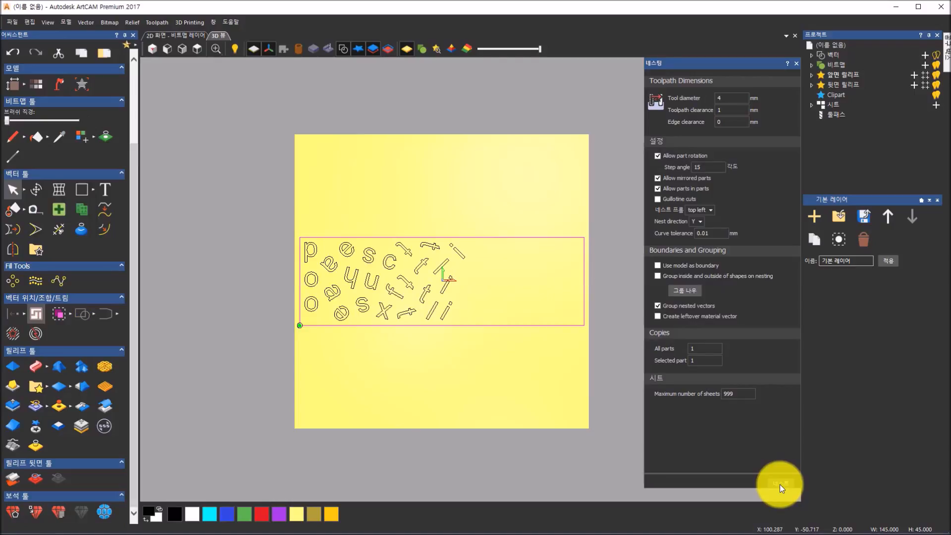
{"action": "left_click", "coordinate": [442, 270]}
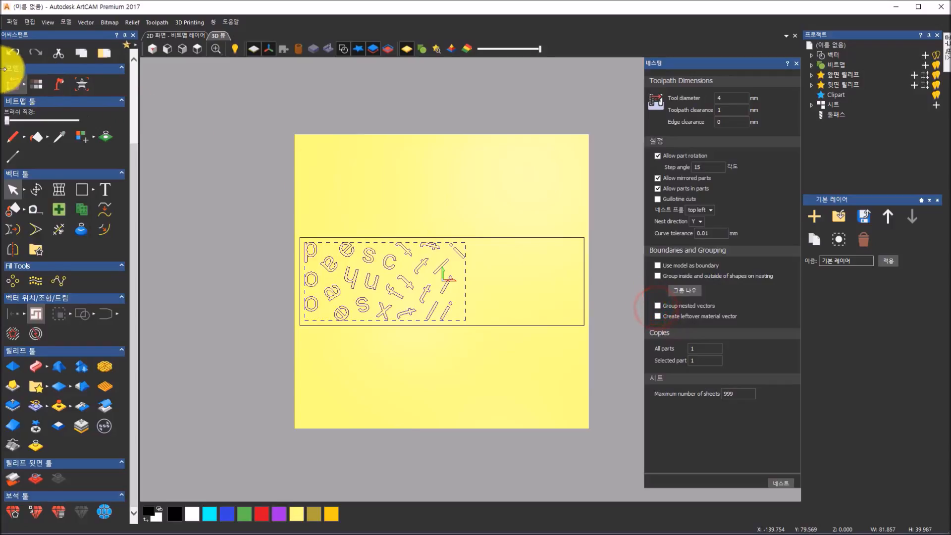
Step: Undo the grouped nesting and nest the reselected letters ungrouped, creating a leftover material vector
{"action": "left_click", "coordinate": [15, 55]}
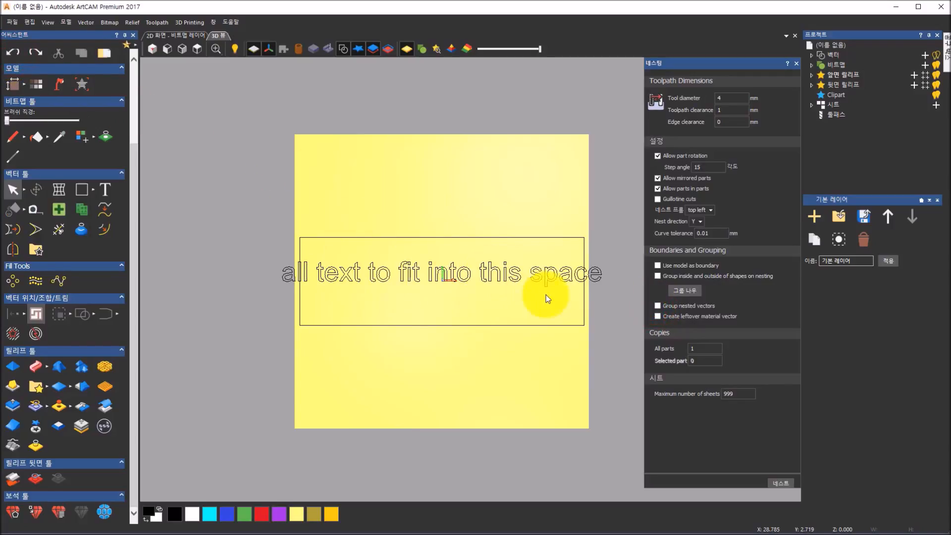
{"action": "left_click", "coordinate": [339, 266]}
{"action": "left_click", "coordinate": [658, 316]}
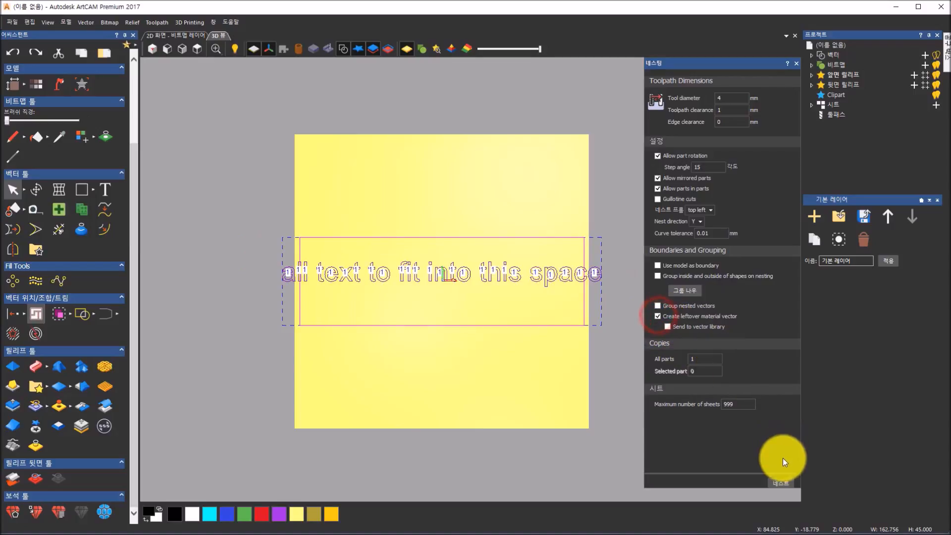
{"action": "left_click", "coordinate": [787, 484]}
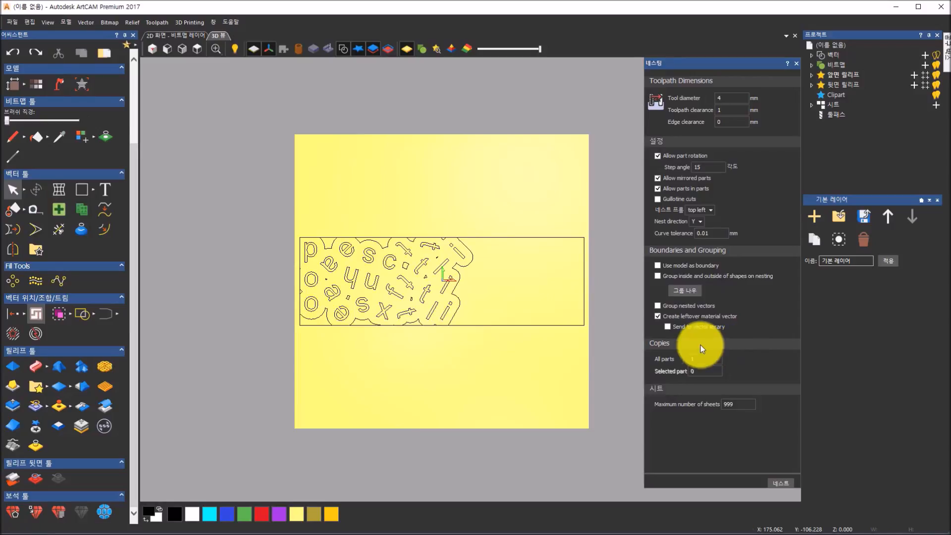
Step: Enable sending the leftover vector to the vector library, and turn off creating the leftover material vector
{"action": "scroll", "coordinate": [332, 237], "scroll_direction": "up", "scroll_amount": 2}
{"action": "scroll", "coordinate": [326, 242], "scroll_direction": "up", "scroll_amount": 1}
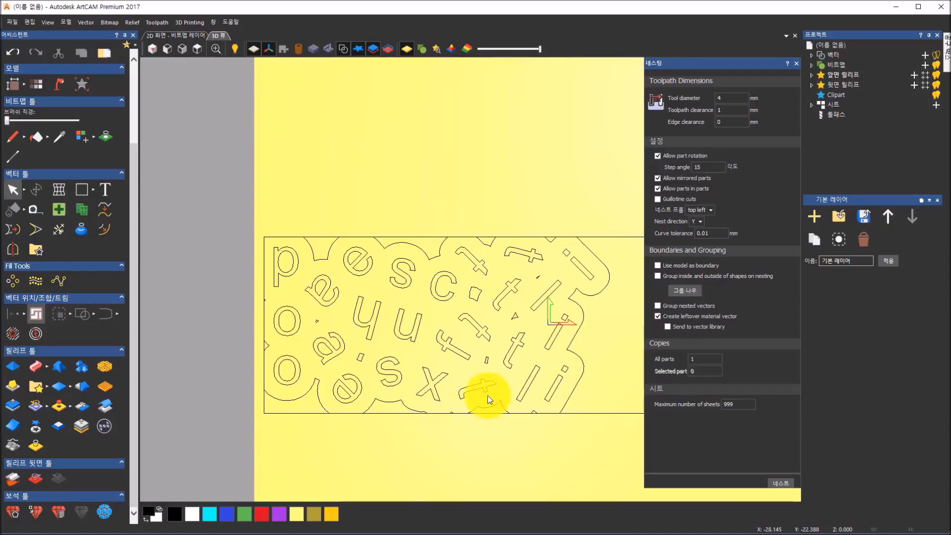
{"action": "left_click", "coordinate": [668, 327]}
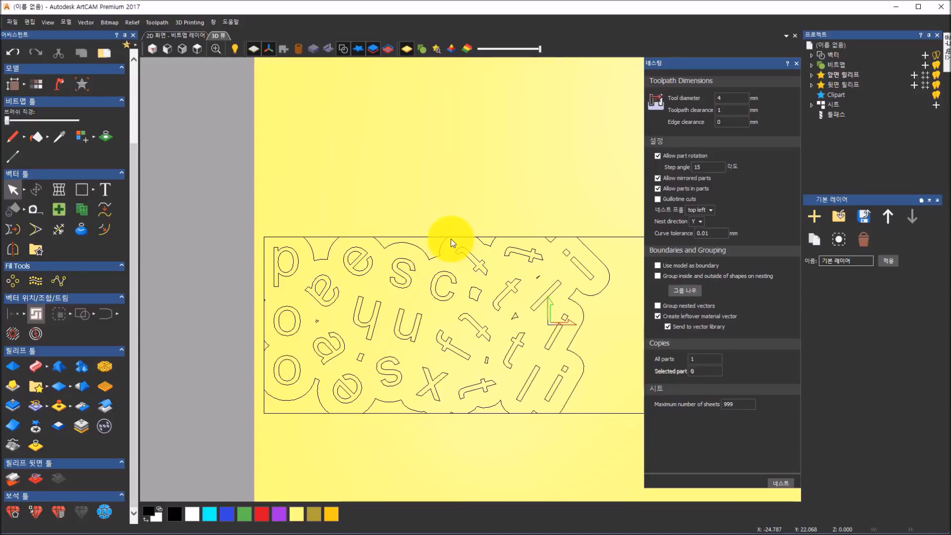
{"action": "left_click", "coordinate": [658, 316]}
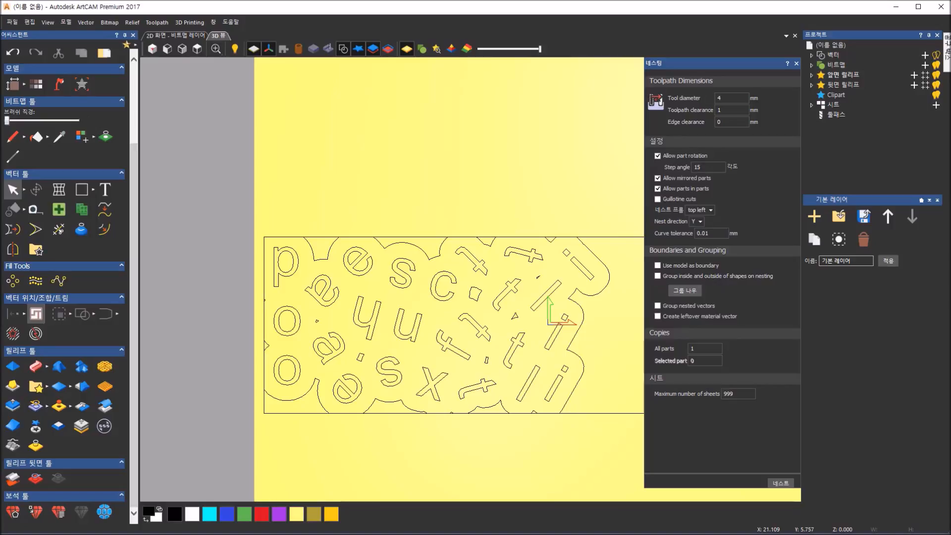
Step: Undo the last nesting of the letters and clear the selection of the text and rectangle
{"action": "left_click", "coordinate": [14, 53]}
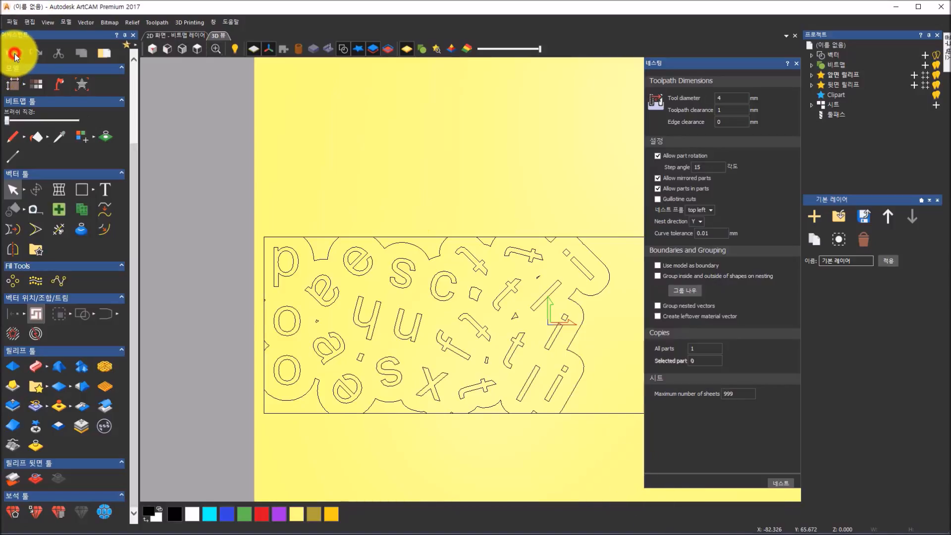
{"action": "left_click", "coordinate": [299, 196]}
{"action": "scroll", "coordinate": [484, 290], "scroll_direction": "down", "scroll_amount": 2}
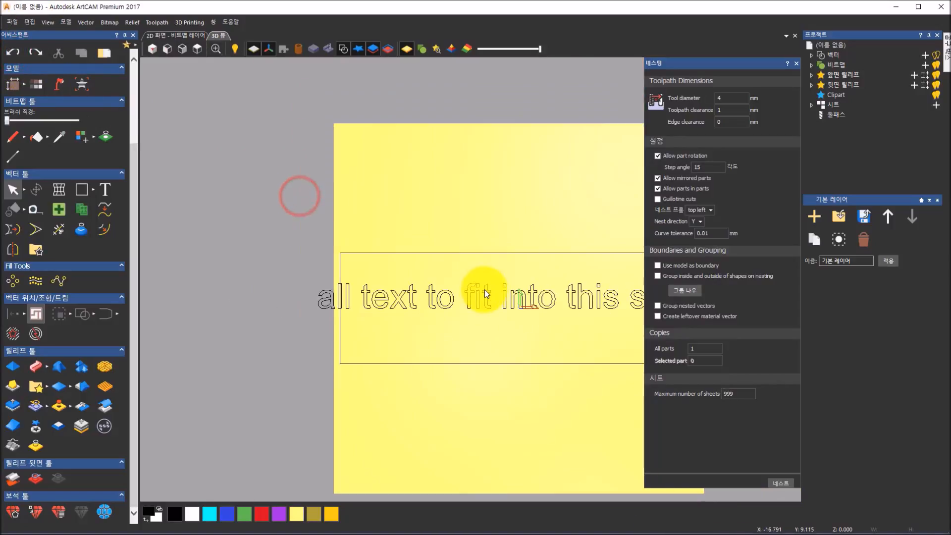
{"action": "middle_click_drag", "start_coordinate": [499, 282], "coordinate": [366, 283]}
{"action": "left_click_drag", "start_coordinate": [599, 316], "coordinate": [170, 271]}
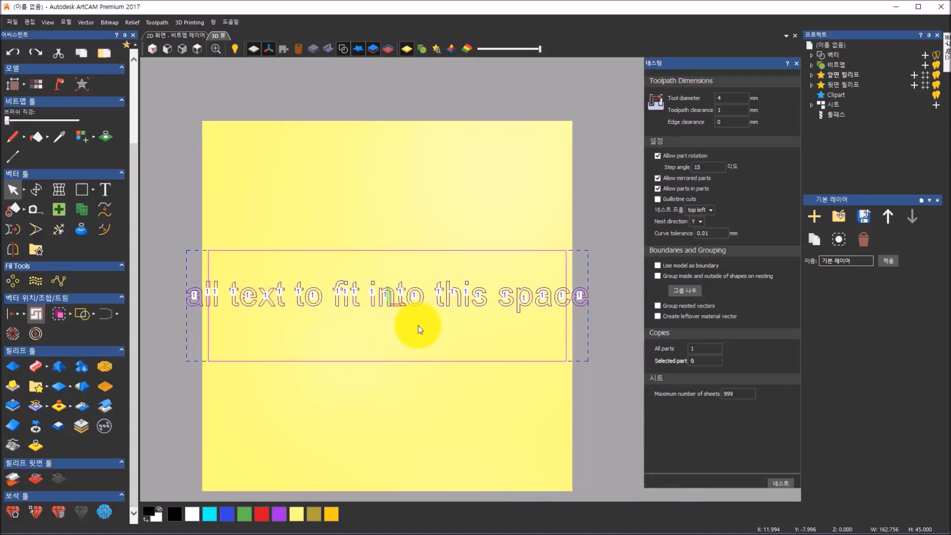
{"action": "left_click", "coordinate": [418, 326]}
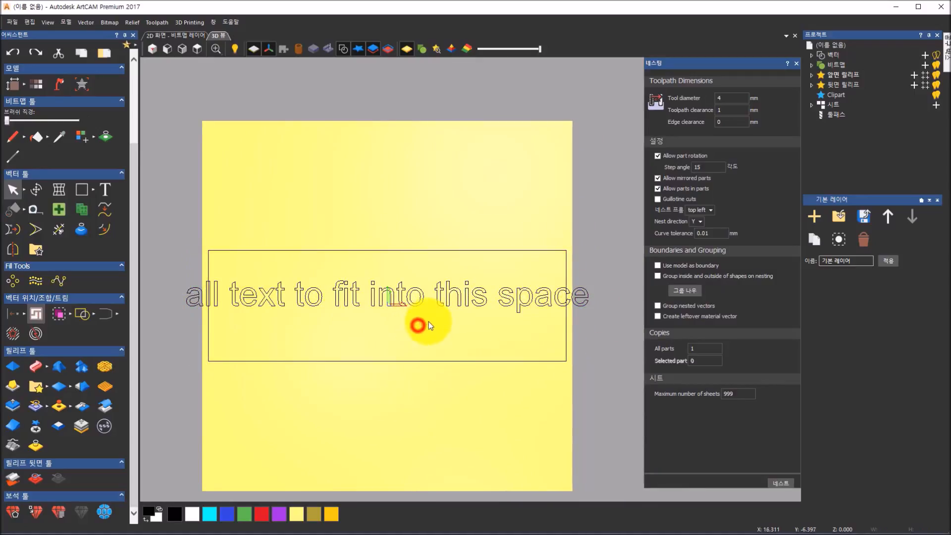
Step: Set the number of nesting copies for the letter x in "text" to 5
{"action": "left_click", "coordinate": [269, 300]}
{"action": "scroll", "coordinate": [230, 297], "scroll_direction": "up", "scroll_amount": 2}
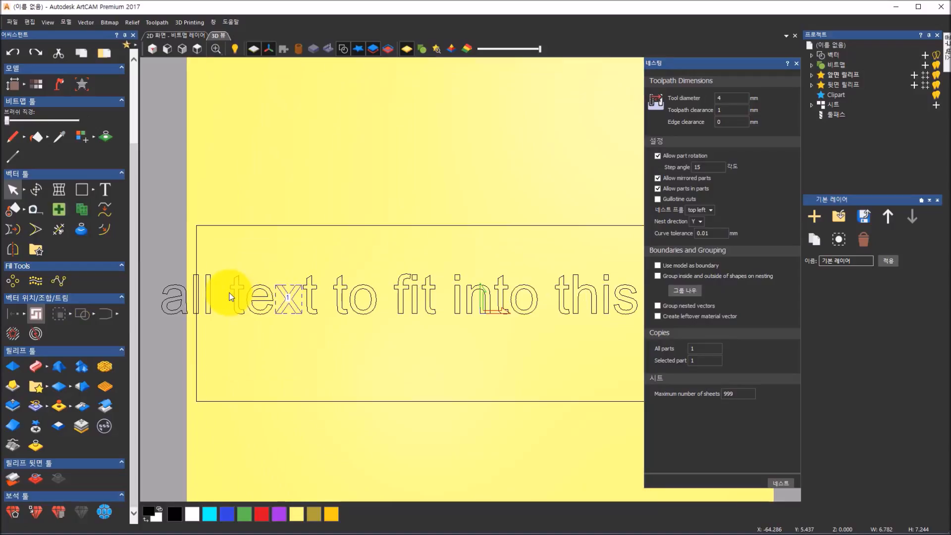
{"action": "left_click", "coordinate": [713, 360]}
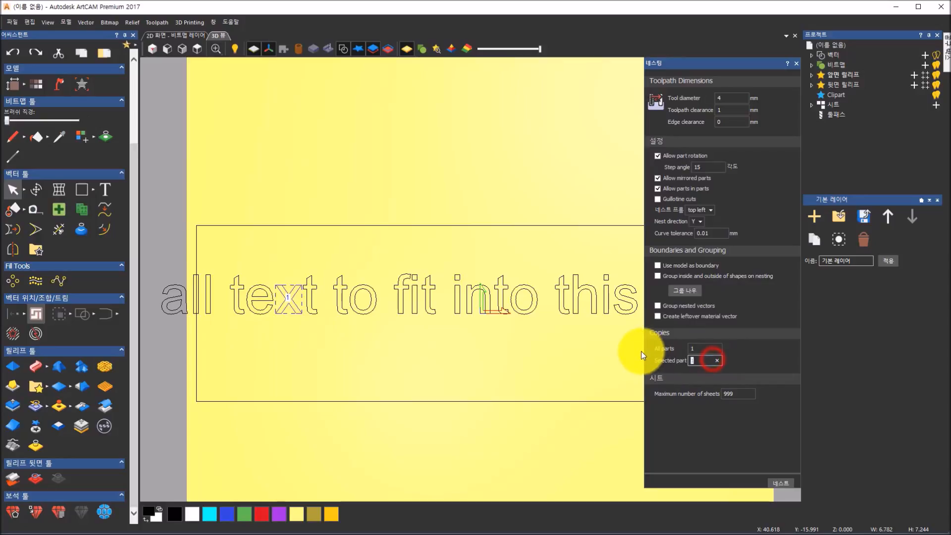
{"action": "type", "text": "5"}
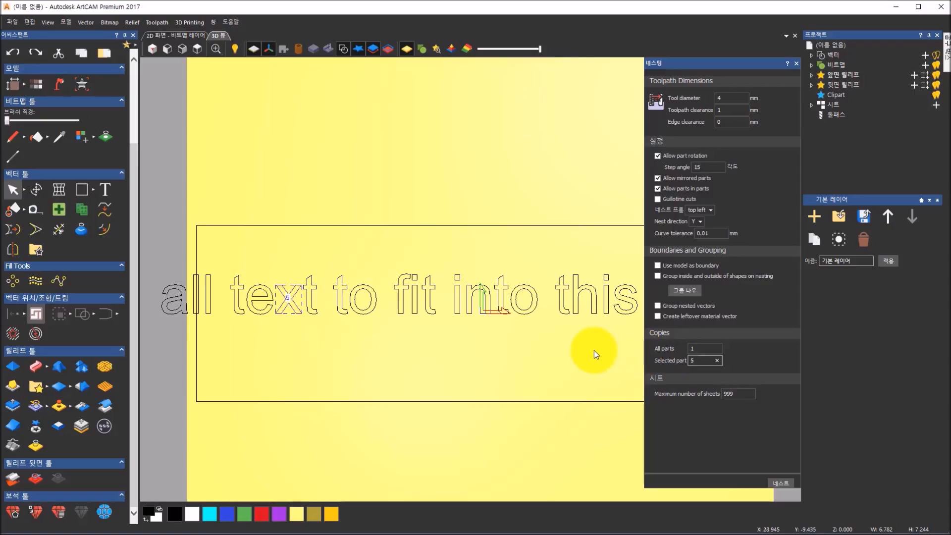
Step: Select all the letters with the rectangle and nest them inside it, including the extra x copies
{"action": "scroll", "coordinate": [593, 350], "scroll_direction": "down", "scroll_amount": 2}
{"action": "scroll", "coordinate": [593, 350], "scroll_direction": "down", "scroll_amount": 2}
{"action": "left_click_drag", "start_coordinate": [614, 311], "coordinate": [293, 261]}
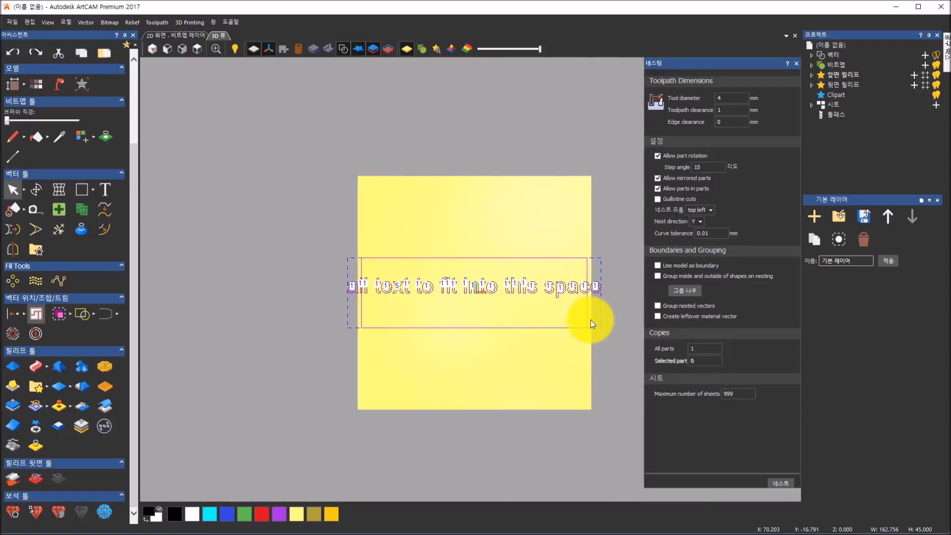
{"action": "scroll", "coordinate": [599, 296], "scroll_direction": "up", "scroll_amount": 2}
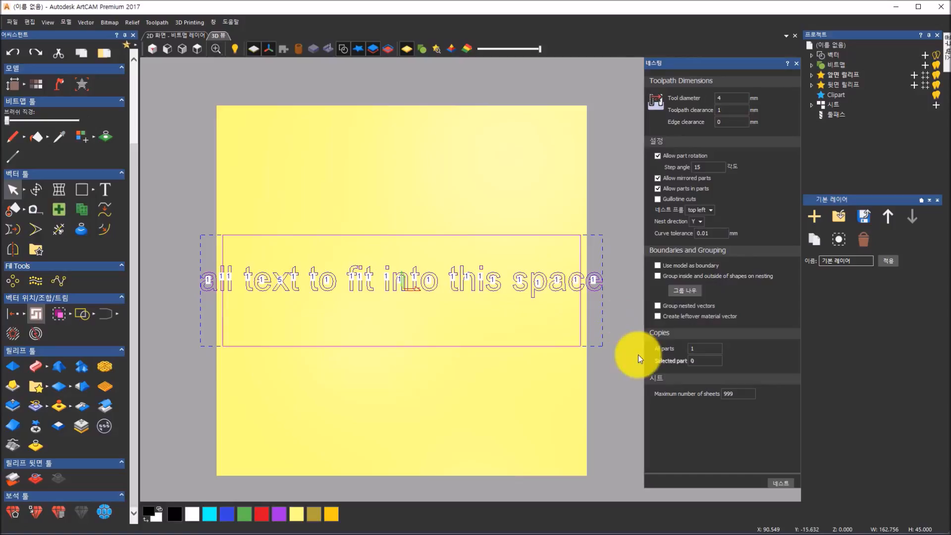
{"action": "left_click", "coordinate": [785, 483]}
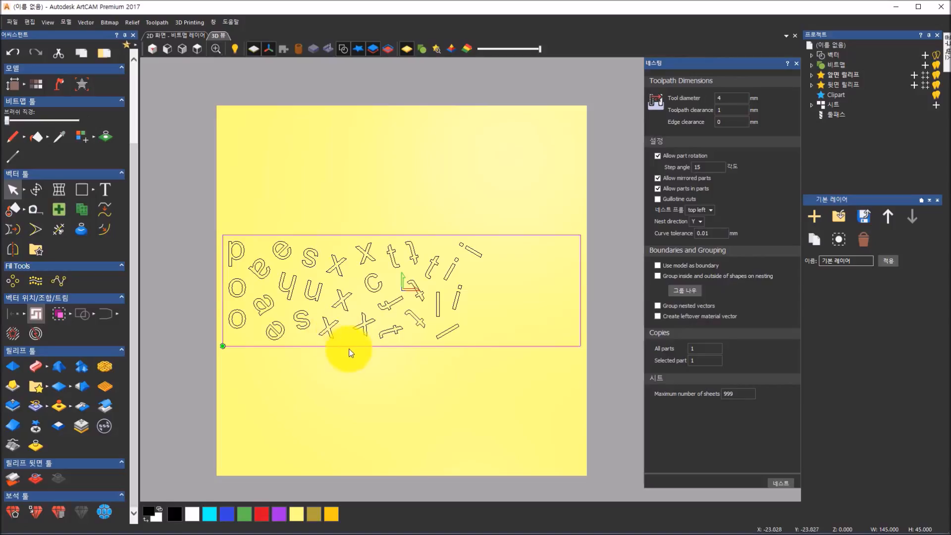
Step: Close the nesting settings and start a 2D profiling toolpath on the nested letters, leaving the rectangle unselected
{"action": "left_click", "coordinate": [799, 64]}
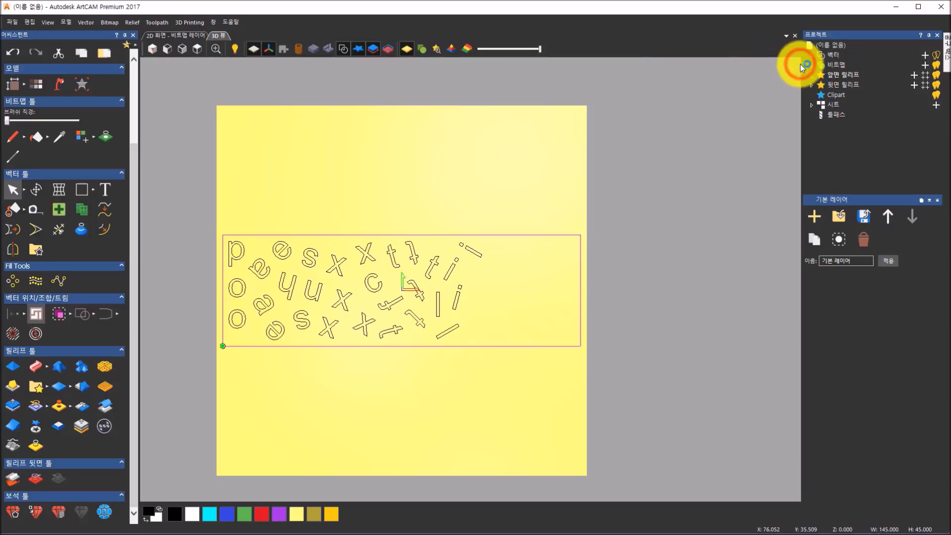
{"action": "left_click", "coordinate": [831, 116]}
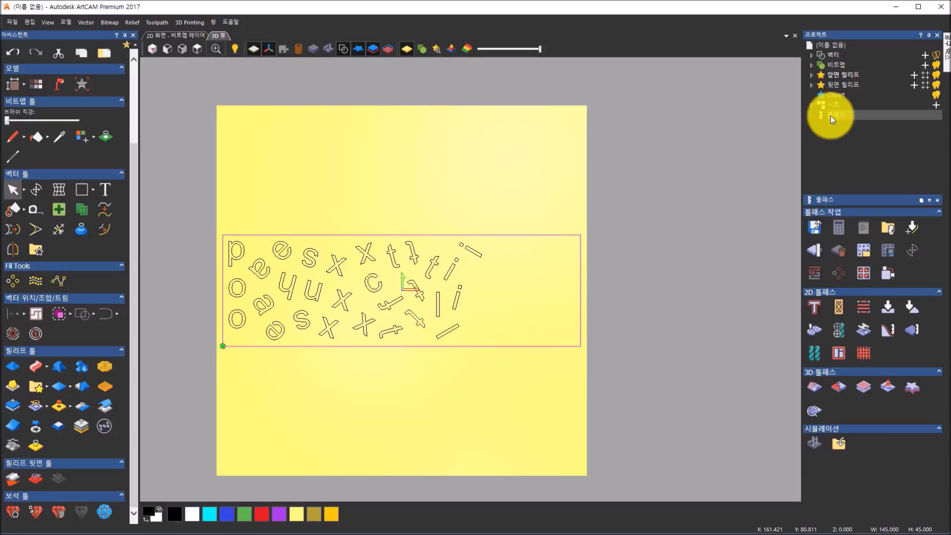
{"action": "left_click", "coordinate": [816, 308]}
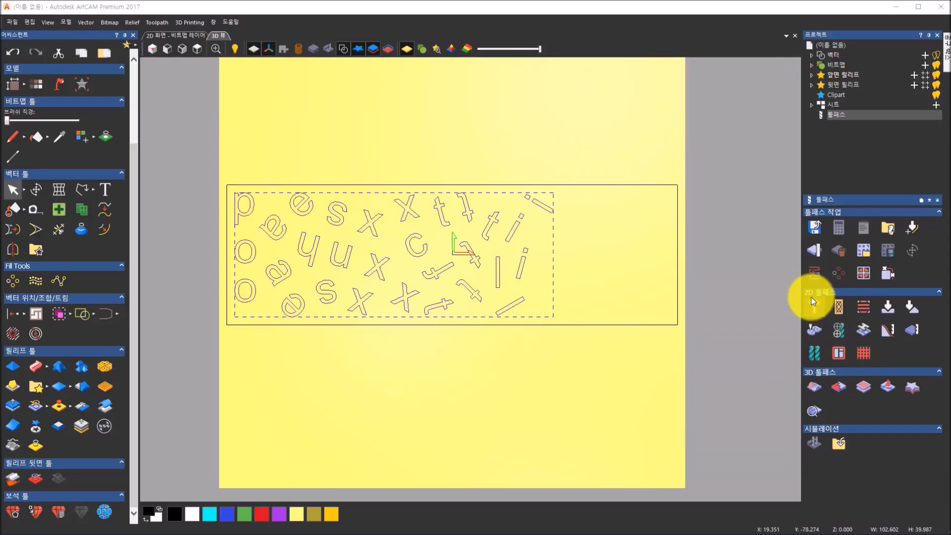
{"action": "left_click", "coordinate": [812, 307]}
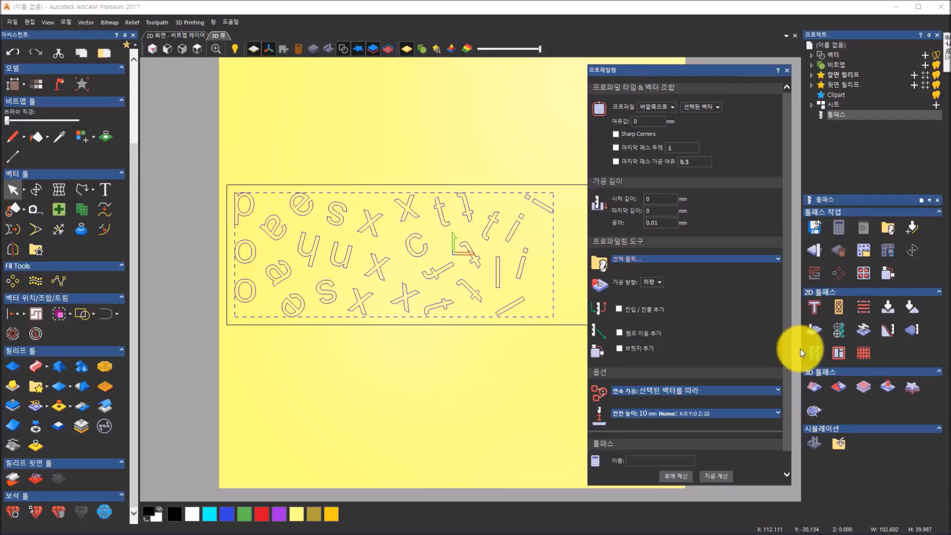
{"action": "left_click", "coordinate": [197, 169]}
{"action": "left_click_drag", "start_coordinate": [197, 168], "coordinate": [559, 347]}
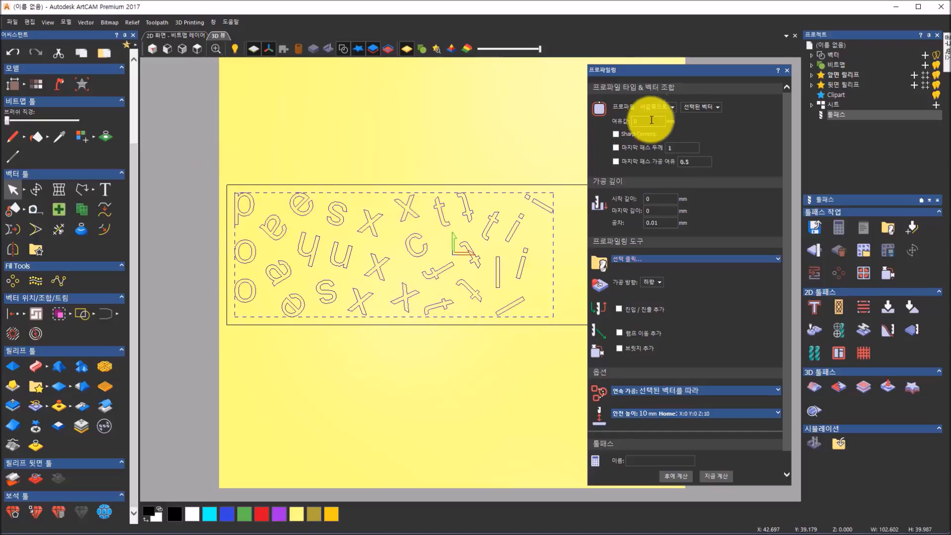
Step: Set the finish depth of the outside profile toolpath to 2 mm
{"action": "left_click", "coordinate": [663, 107]}
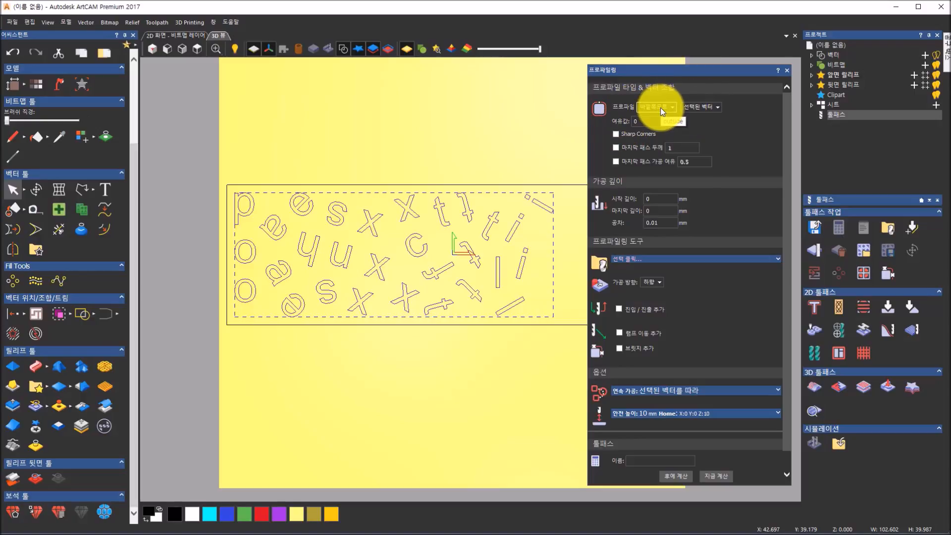
{"action": "left_click", "coordinate": [657, 122]}
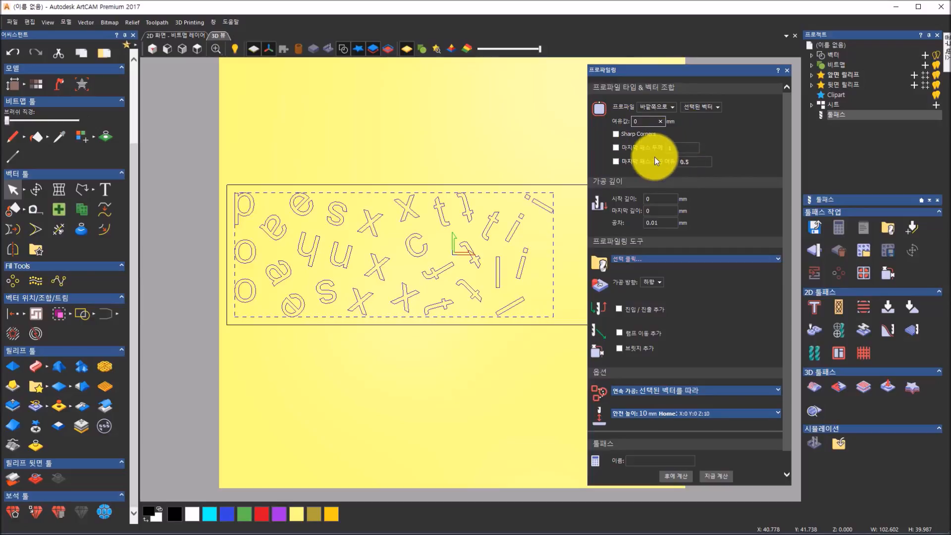
{"action": "left_click", "coordinate": [659, 199]}
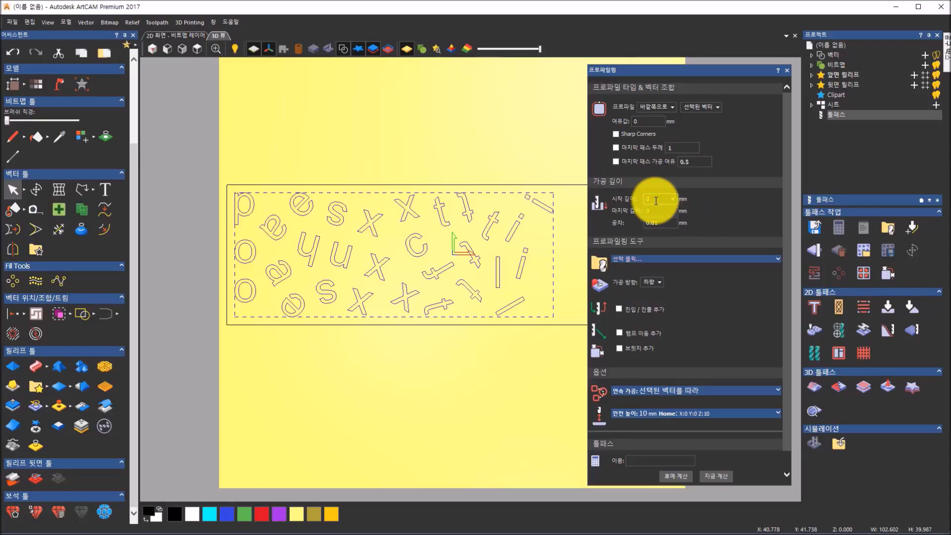
{"action": "left_click", "coordinate": [665, 210]}
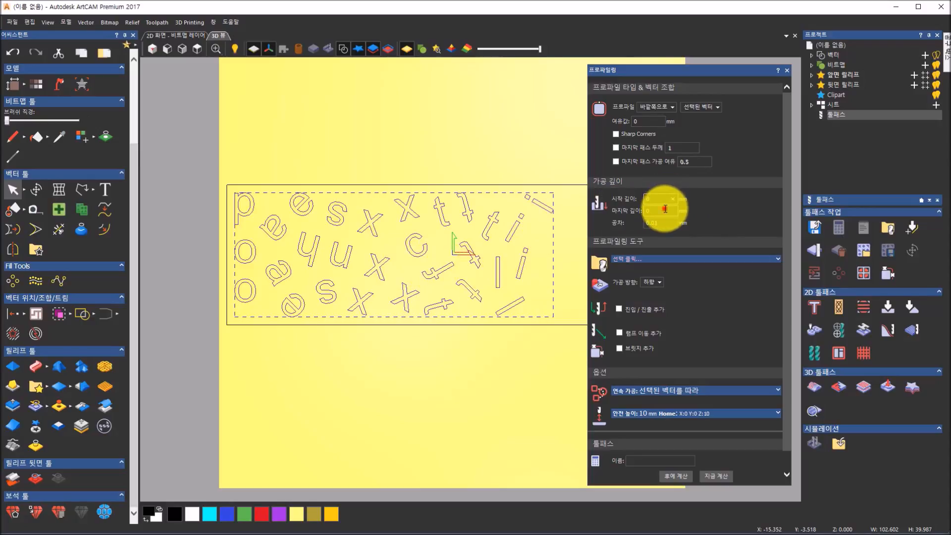
{"action": "type", "text": "2"}
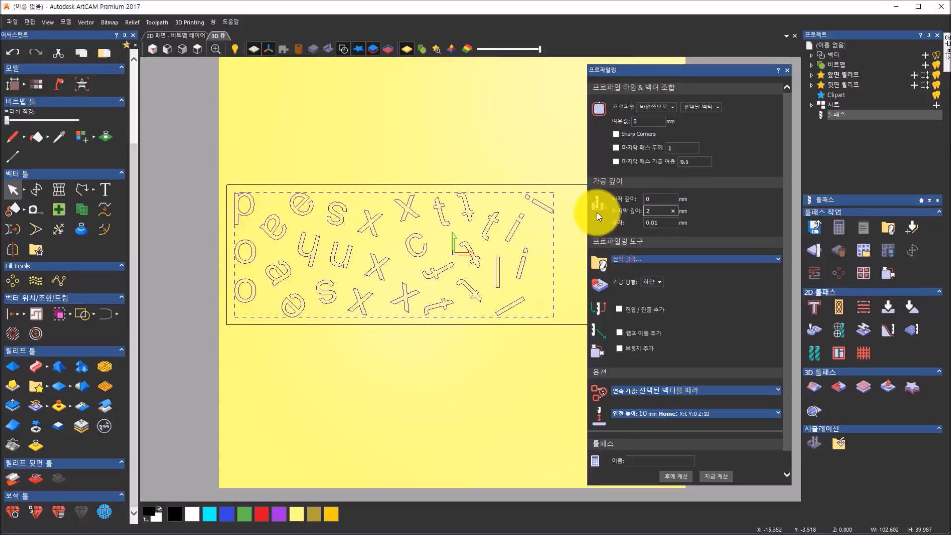
{"action": "left_click", "coordinate": [659, 223]}
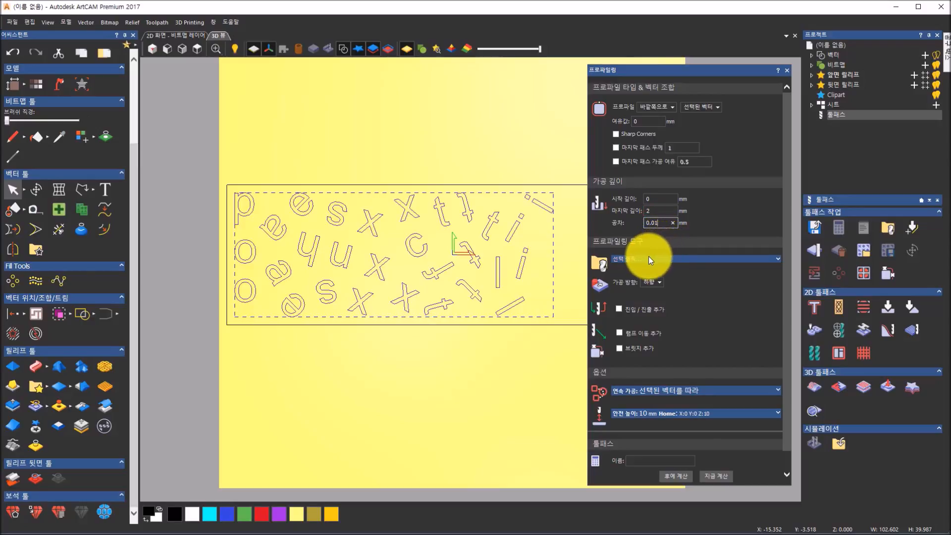
{"action": "scroll", "coordinate": [647, 256], "scroll_direction": "down", "scroll_amount": 1}
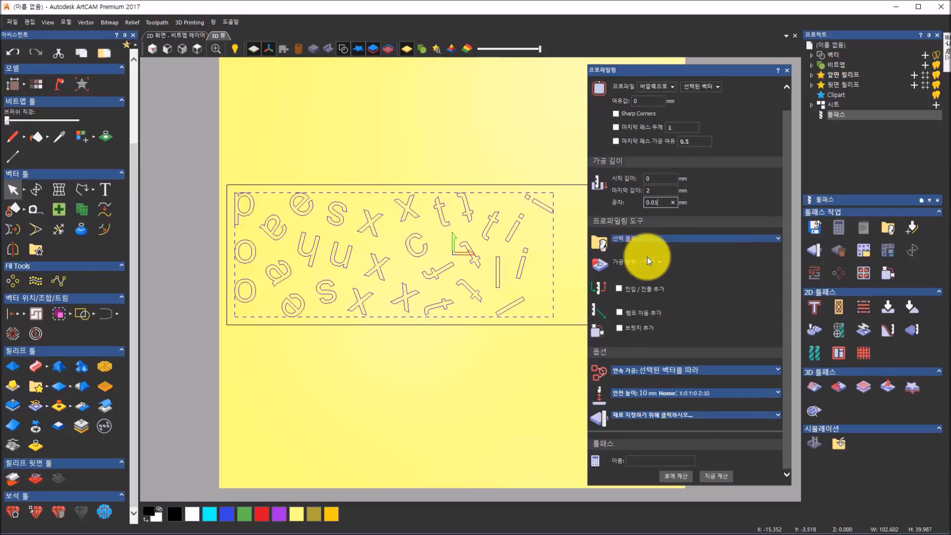
Step: Choose the End Mill 4 mm from the Aluminum Roughing and 2D Finishing group as the profiling tool
{"action": "left_click", "coordinate": [626, 241]}
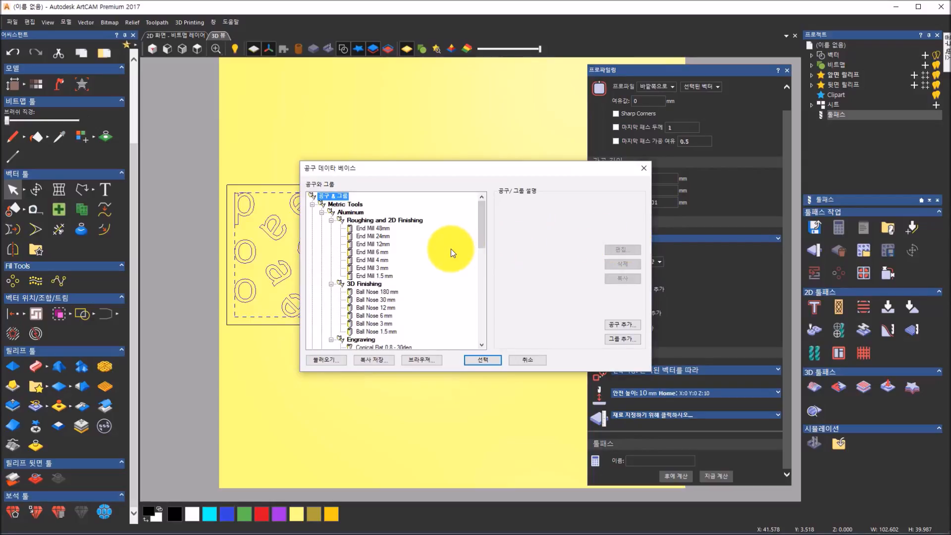
{"action": "left_click", "coordinate": [379, 262]}
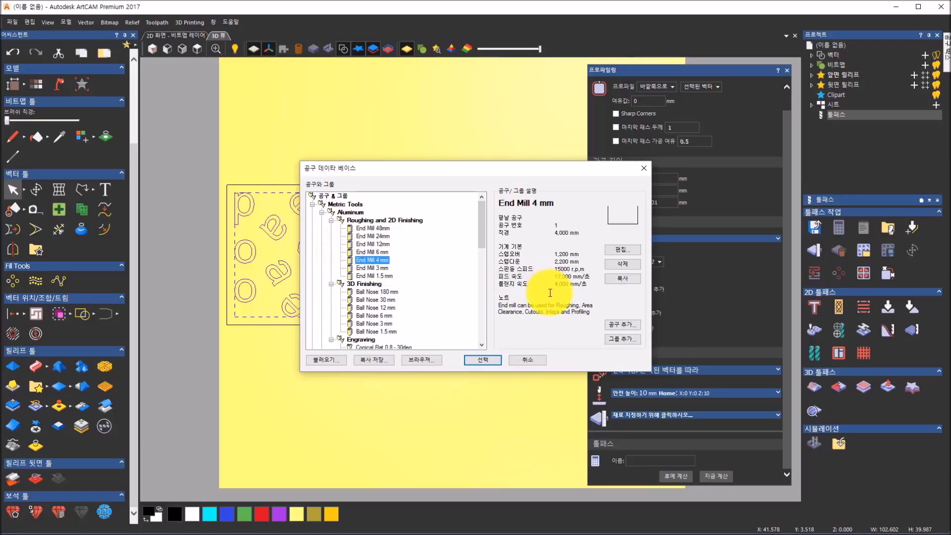
{"action": "left_click", "coordinate": [491, 366]}
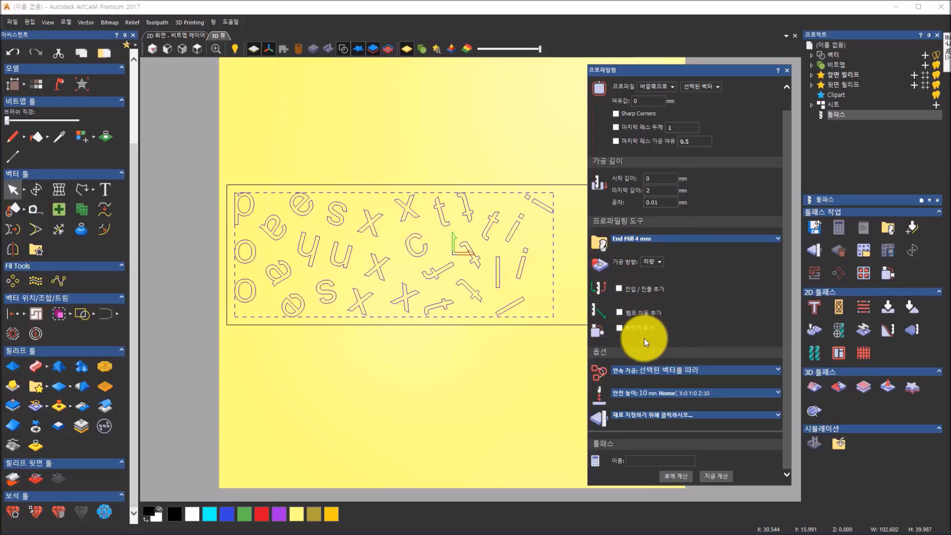
Step: Show the machining sequence options and calculate the profile toolpath immediately with the manual selected-vector order
{"action": "left_click", "coordinate": [638, 369]}
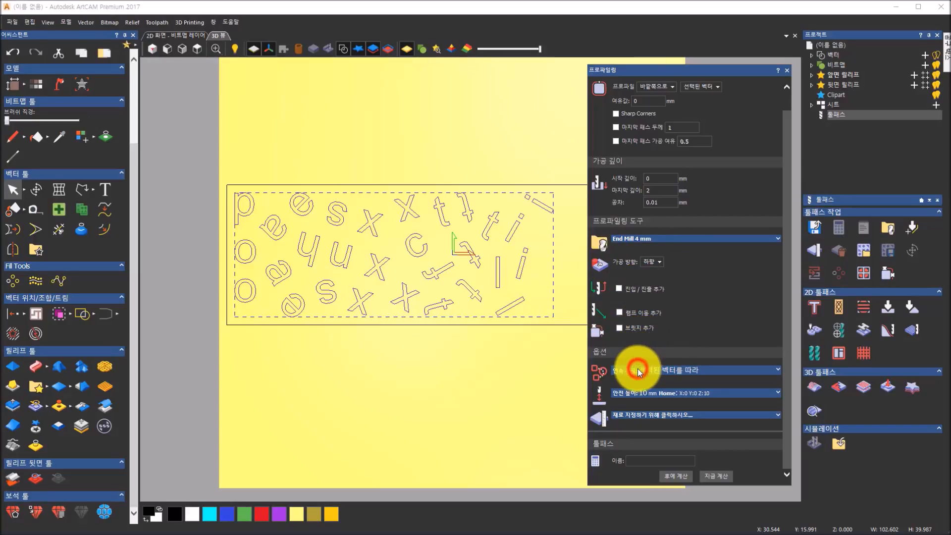
{"action": "left_click", "coordinate": [776, 369]}
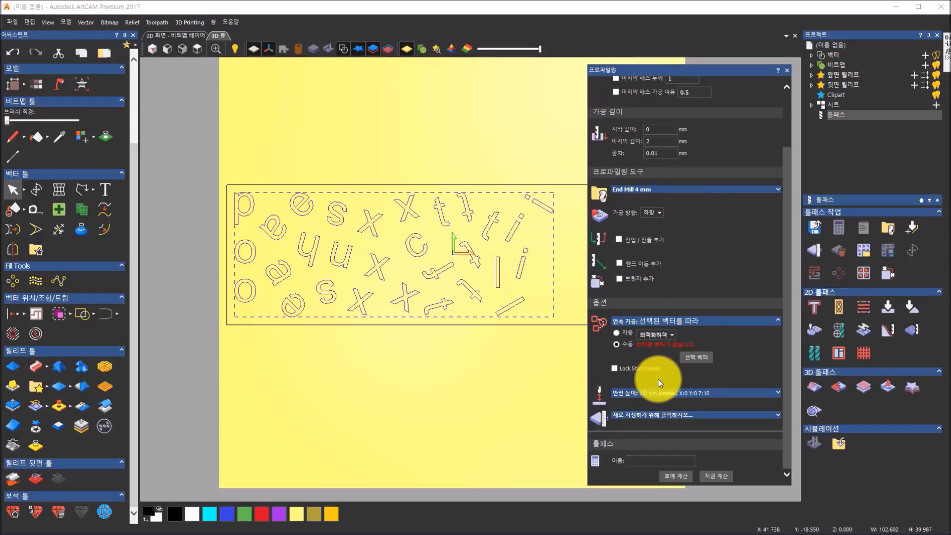
{"action": "left_click", "coordinate": [702, 476]}
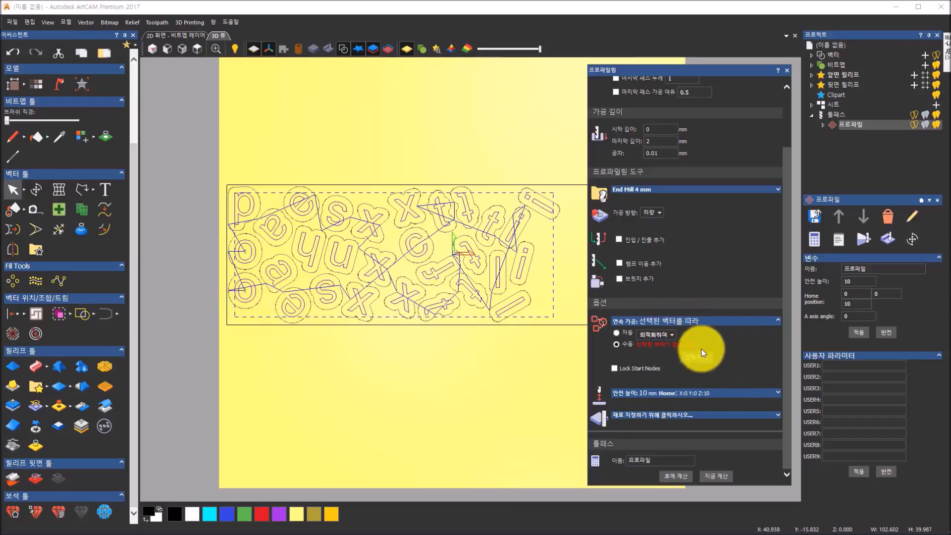
Step: Switch the machining sequence to automatic using text order, and recalculate the profile toolpath
{"action": "left_click", "coordinate": [614, 332]}
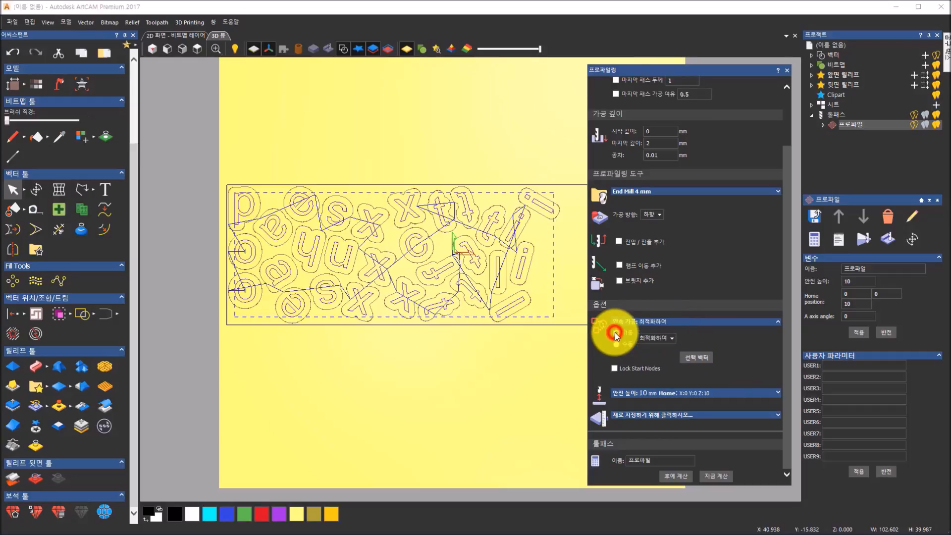
{"action": "left_click", "coordinate": [652, 336]}
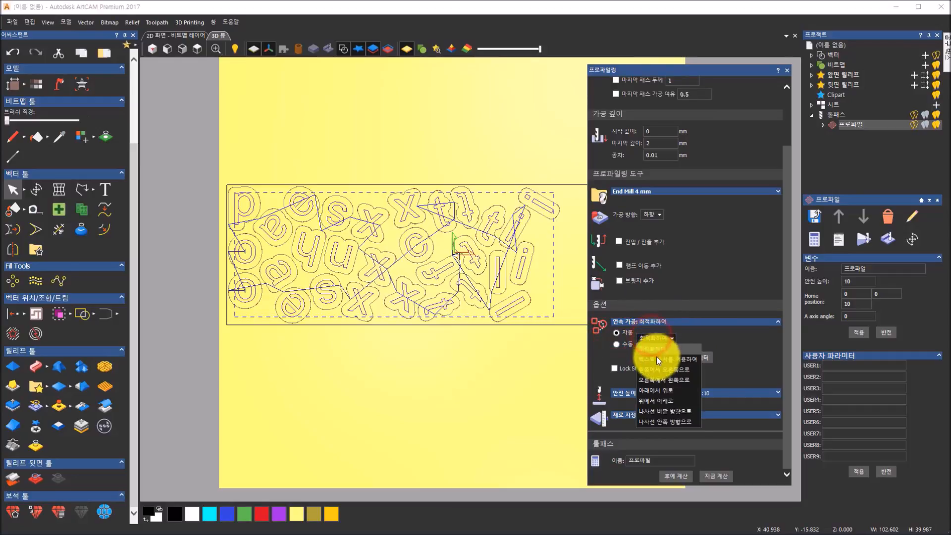
{"action": "left_click", "coordinate": [658, 358]}
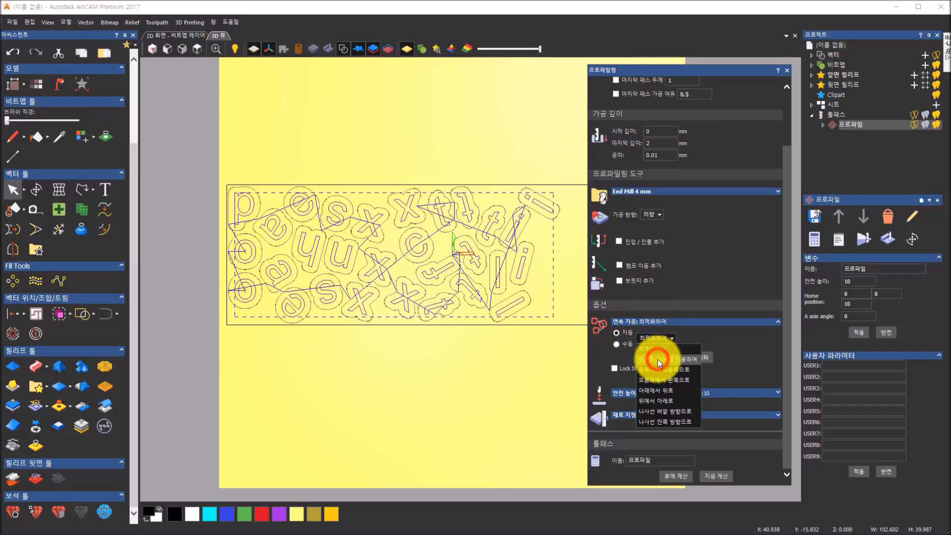
{"action": "left_click", "coordinate": [721, 480]}
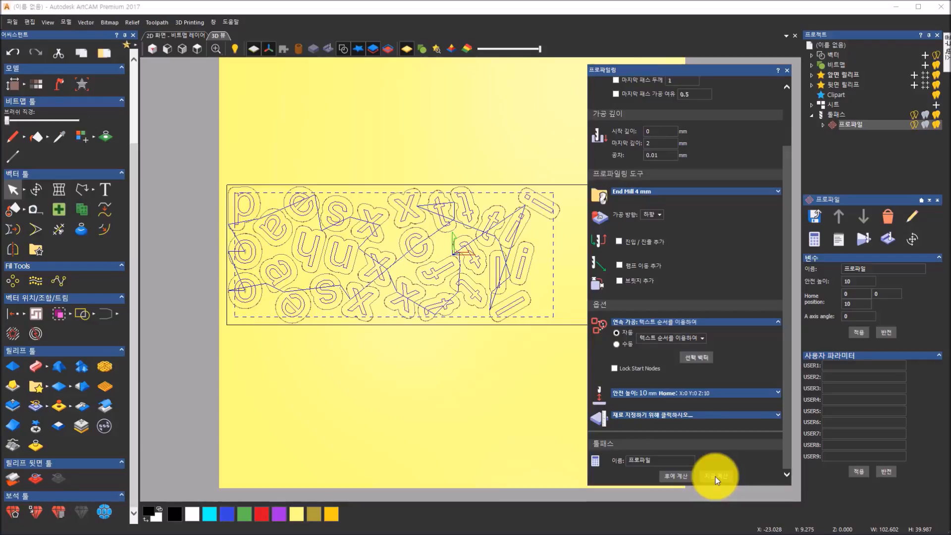
Step: Change the automatic machining sequence to left to right and recalculate the profile toolpath
{"action": "left_click", "coordinate": [695, 339]}
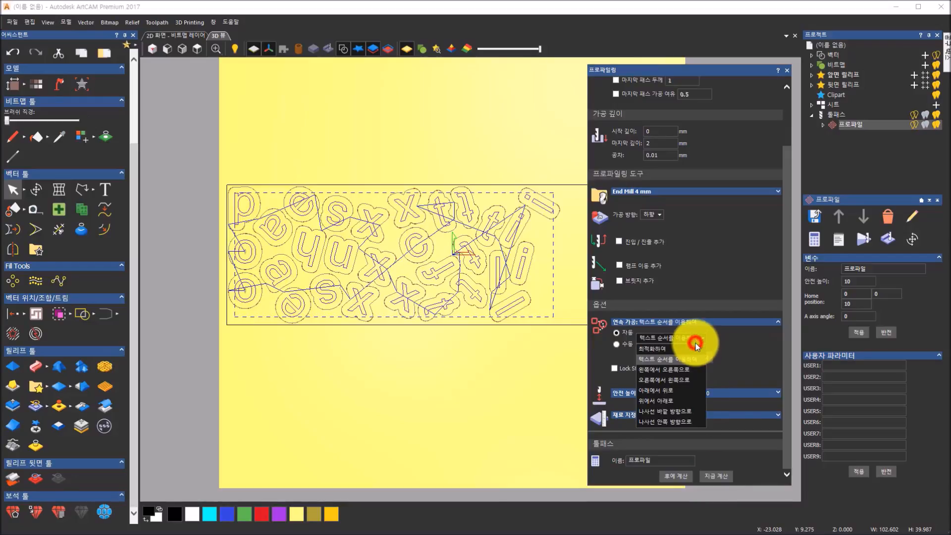
{"action": "left_click", "coordinate": [690, 370]}
{"action": "left_click", "coordinate": [714, 476]}
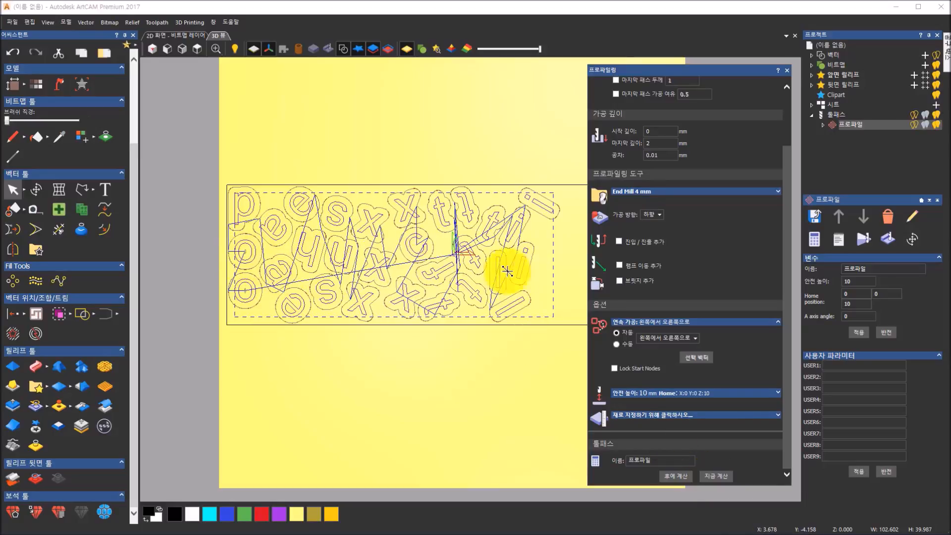
Step: Change the automatic machining sequence to right to left and recalculate the profile toolpath
{"action": "left_click", "coordinate": [643, 338]}
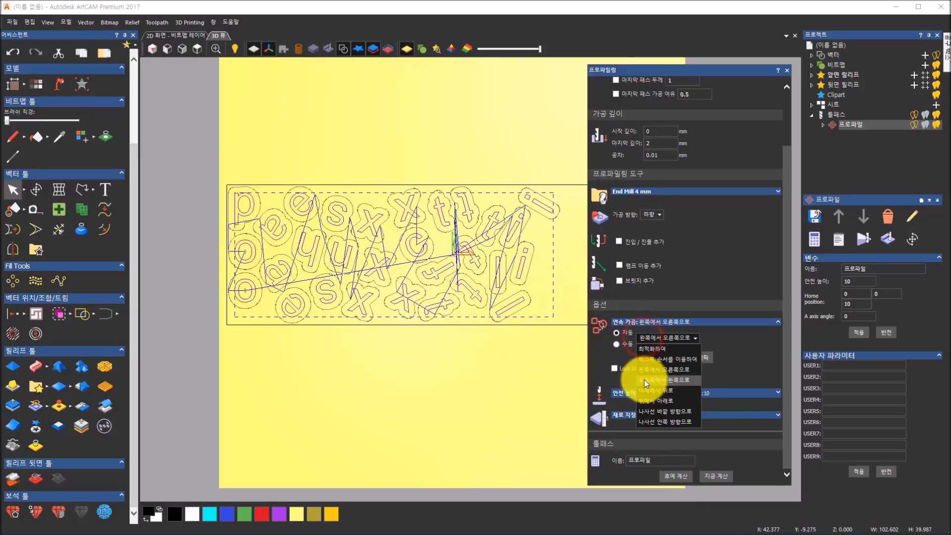
{"action": "left_click", "coordinate": [659, 380]}
{"action": "left_click", "coordinate": [716, 477]}
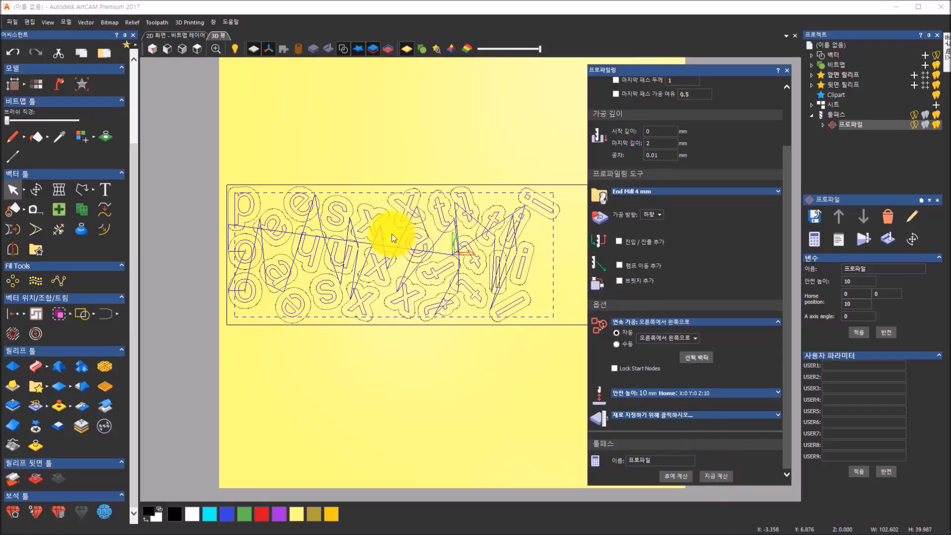
Step: Change the automatic machining sequence to bottom to top and recalculate the profile toolpath
{"action": "left_click", "coordinate": [653, 335]}
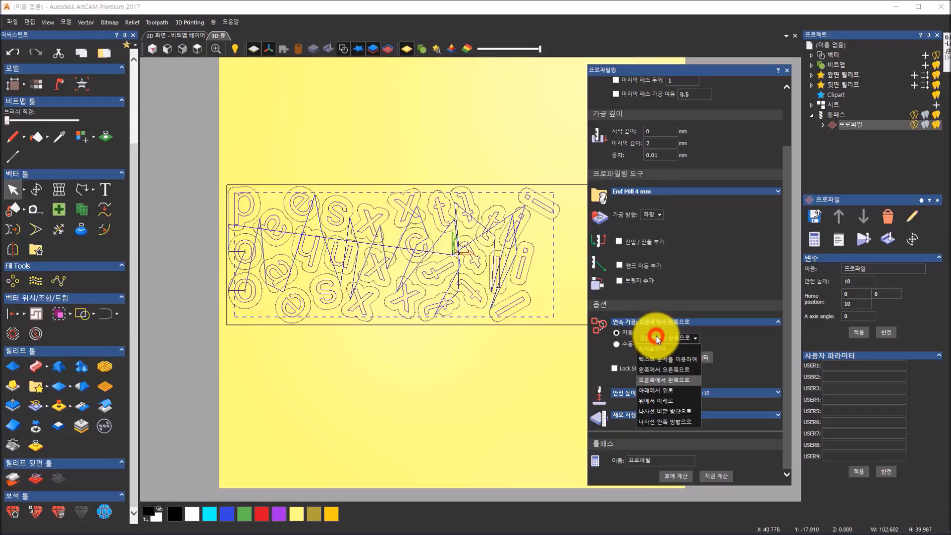
{"action": "left_click", "coordinate": [659, 391]}
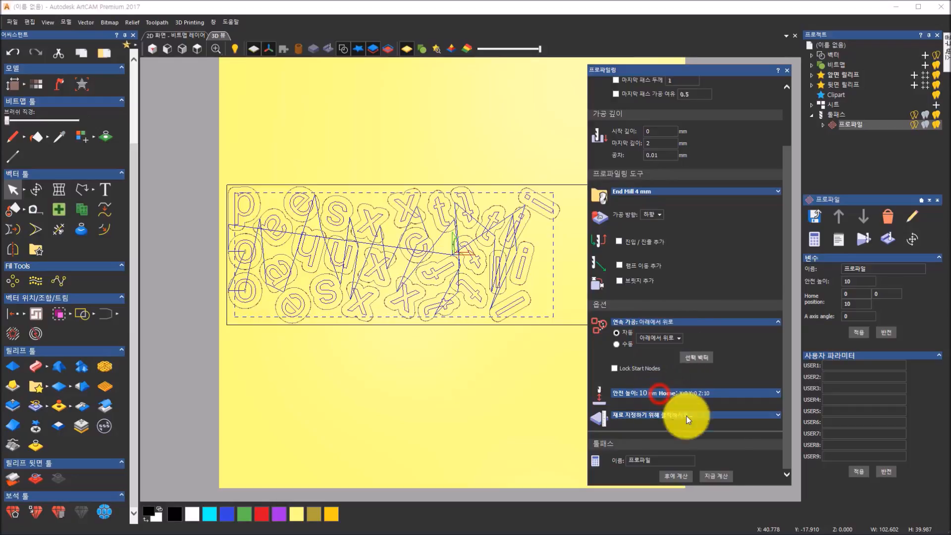
{"action": "left_click", "coordinate": [715, 479]}
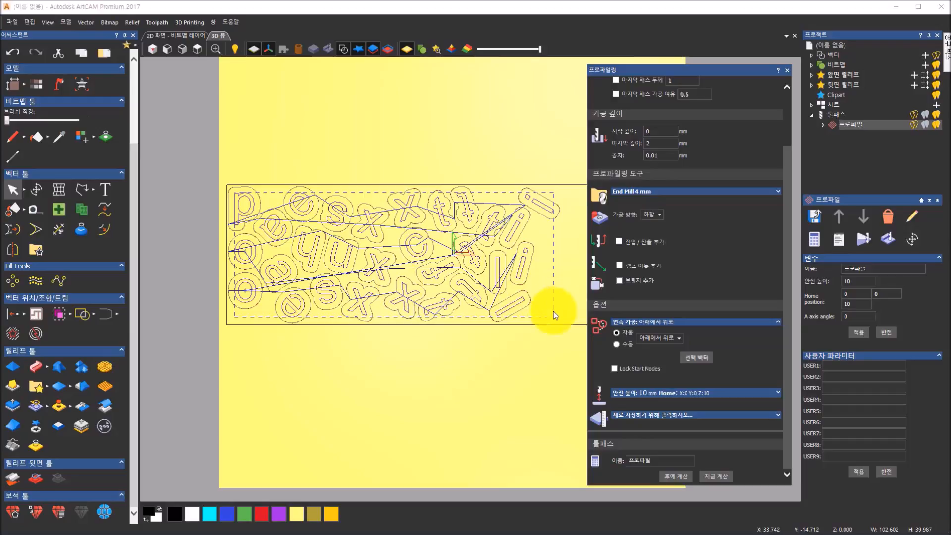
Step: Change the automatic machining sequence to top to bottom and recalculate the profile toolpath
{"action": "left_click", "coordinate": [665, 338]}
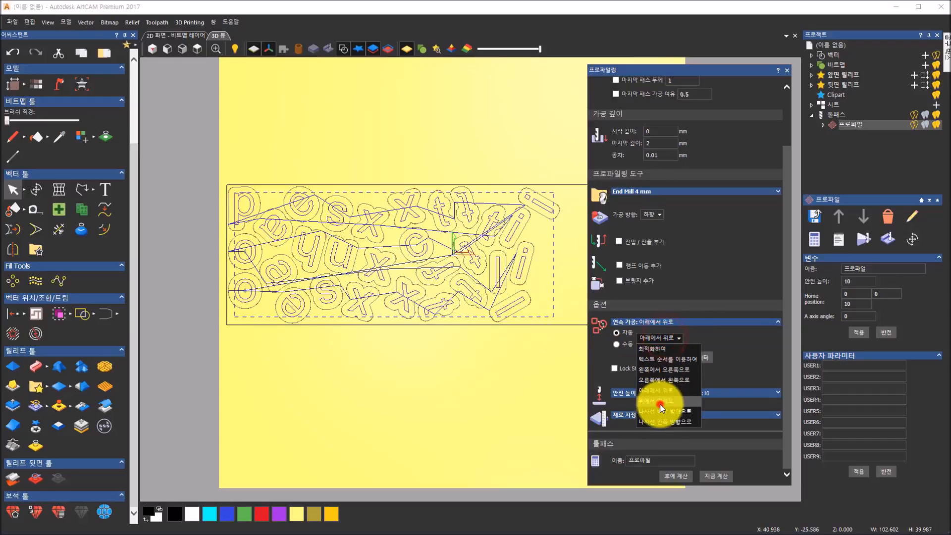
{"action": "left_click", "coordinate": [664, 399]}
{"action": "left_click", "coordinate": [708, 477]}
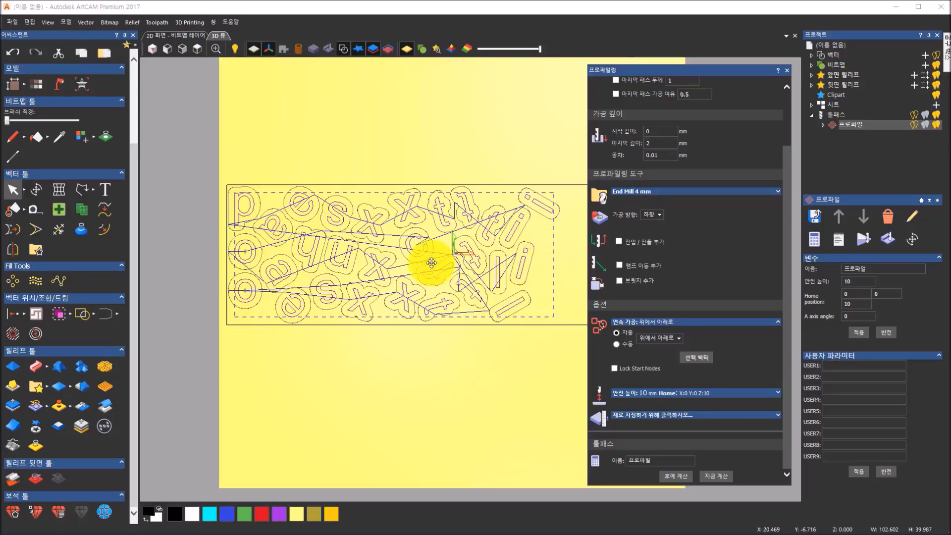
Step: Change the automatic machining sequence to spiral outward and recalculate the profile toolpath
{"action": "left_click", "coordinate": [661, 340]}
{"action": "left_click", "coordinate": [661, 413]}
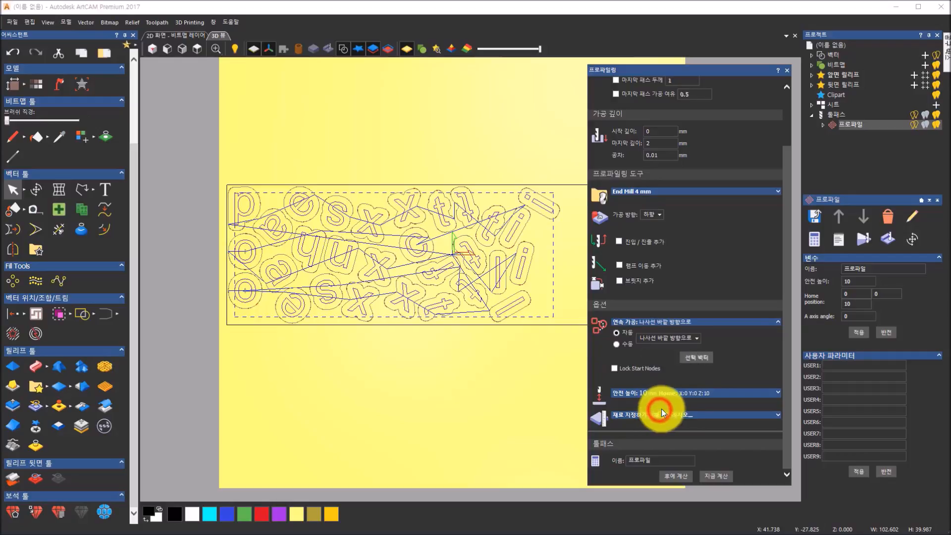
{"action": "left_click", "coordinate": [711, 474]}
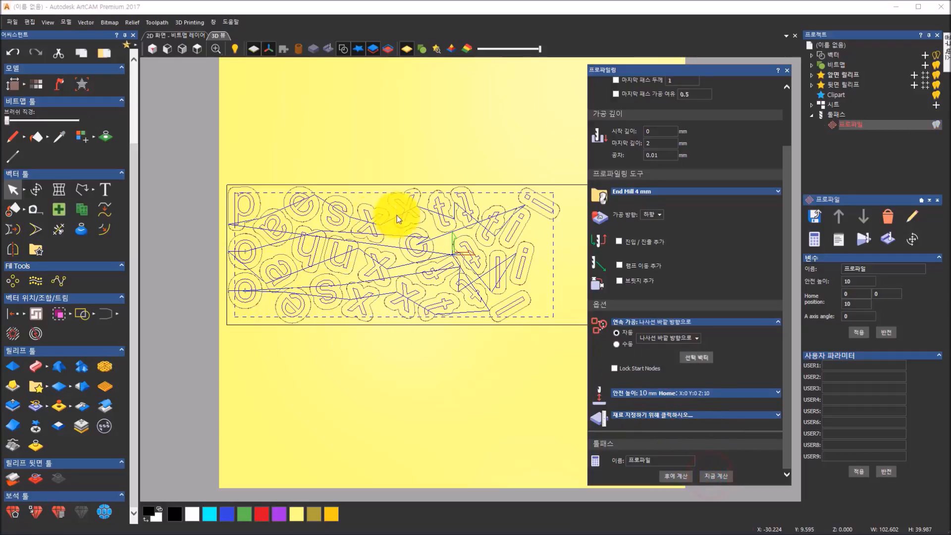
Step: Change the automatic machining sequence to spiral inward and recalculate the profile toolpath
{"action": "left_click", "coordinate": [668, 340]}
{"action": "left_click", "coordinate": [662, 418]}
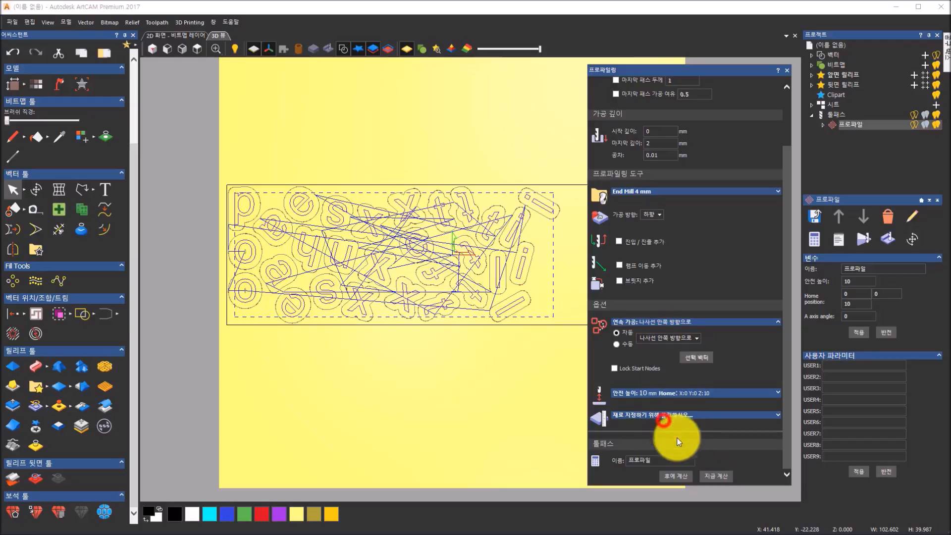
{"action": "left_click", "coordinate": [709, 477]}
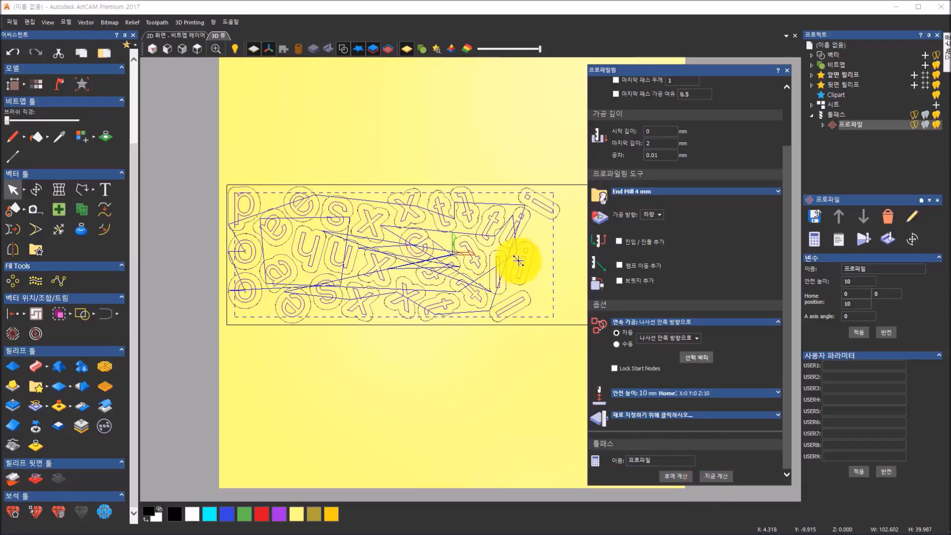
Step: Switch the machining sequence from automatic to manual so that it follows a selected vector
{"action": "left_click", "coordinate": [679, 337]}
{"action": "left_click", "coordinate": [679, 336]}
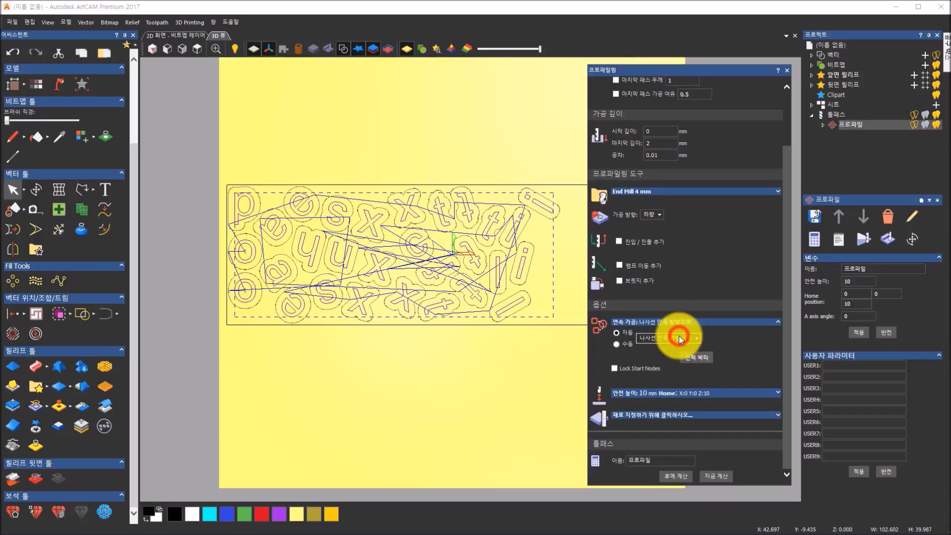
{"action": "left_click", "coordinate": [619, 344]}
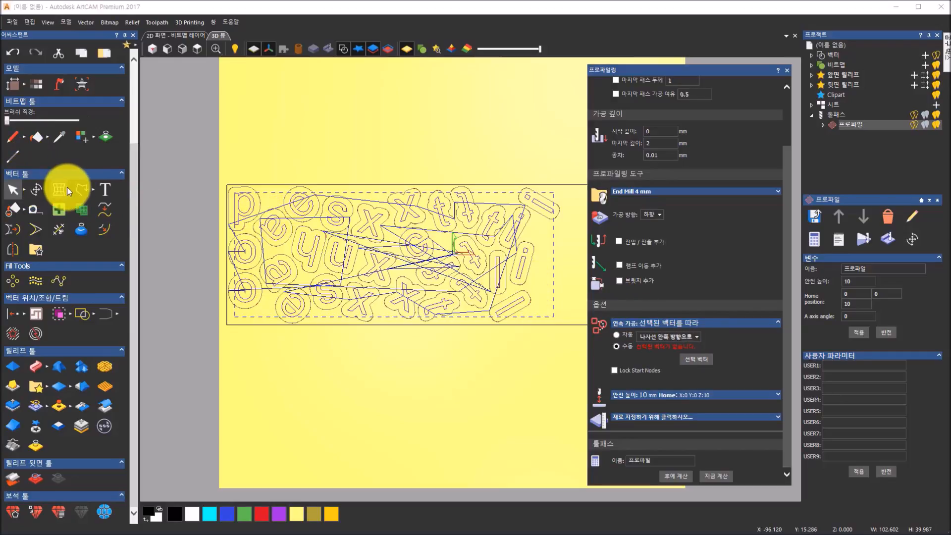
Step: Draw a straight diagonal polyline across the nested letters, rising from lower left to upper right, about 124 mm wide and 65 mm high
{"action": "left_click", "coordinate": [88, 193]}
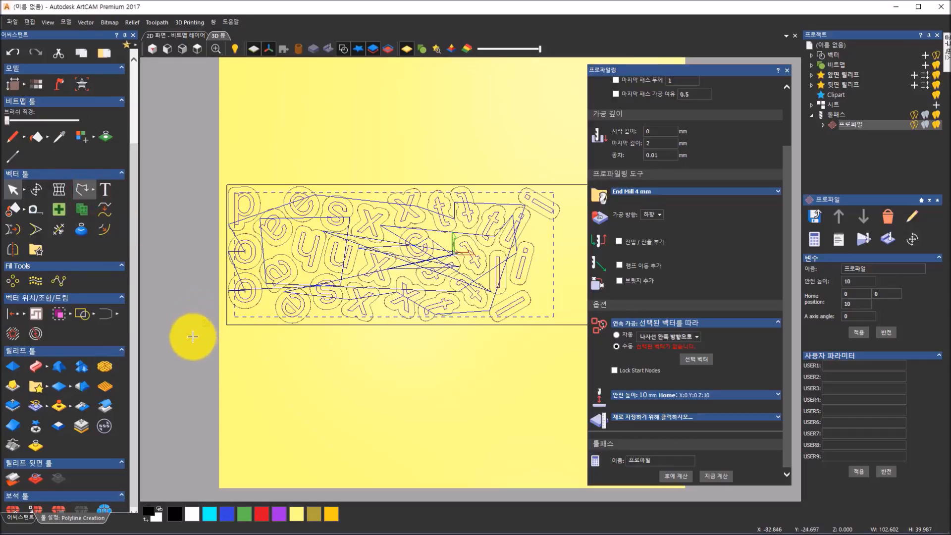
{"action": "left_click", "coordinate": [166, 348]}
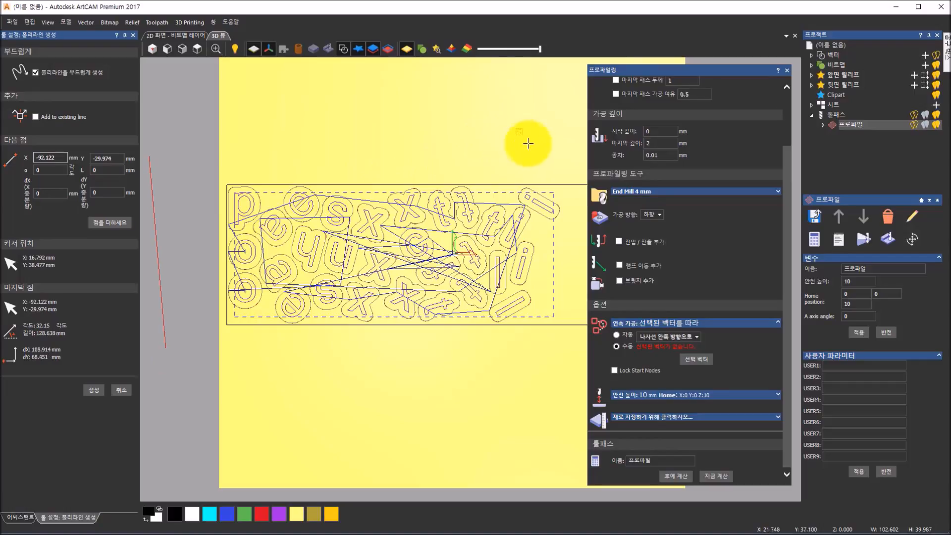
{"action": "left_click", "coordinate": [550, 145]}
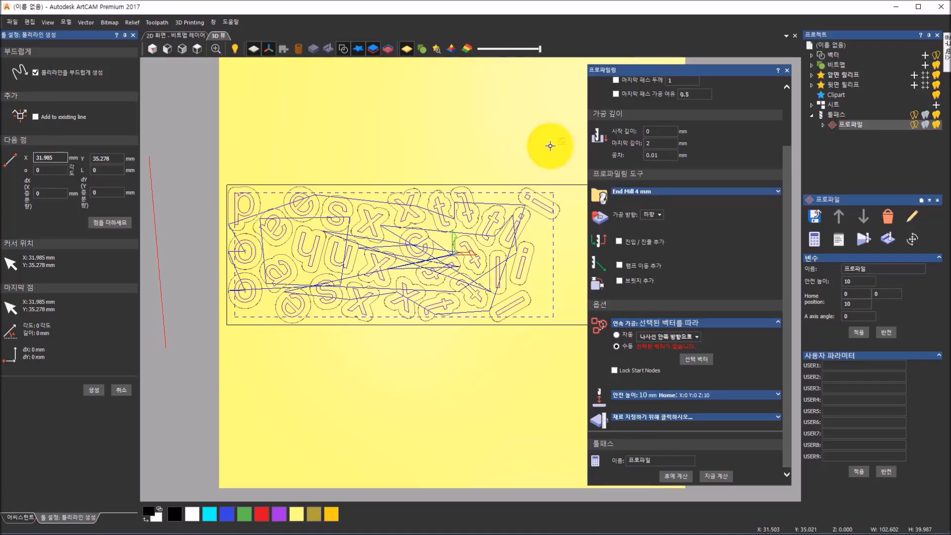
{"action": "key", "text": "Escape"}
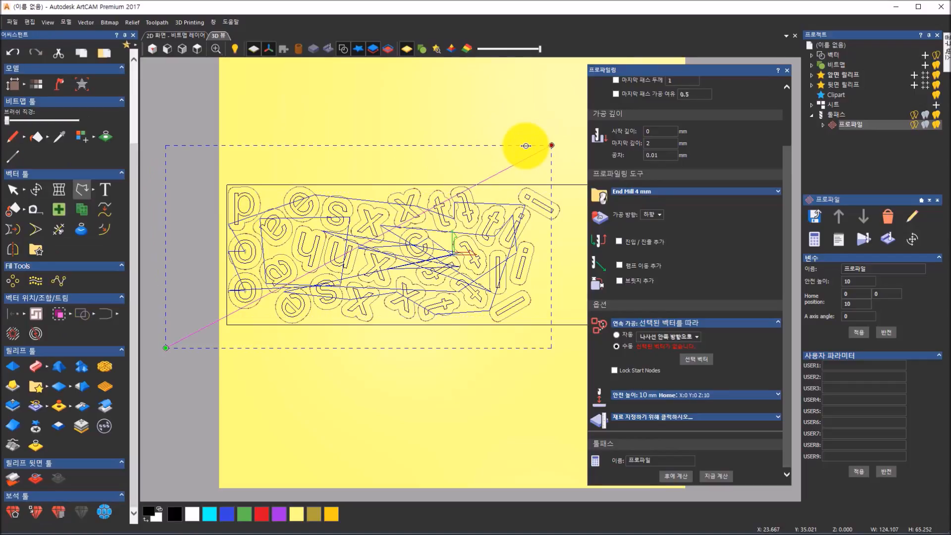
{"action": "key", "text": "Escape"}
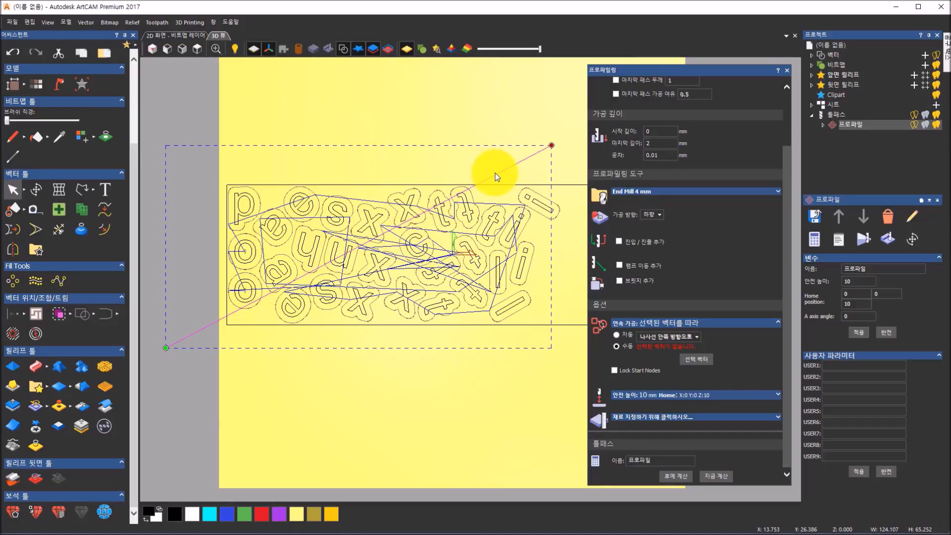
Step: Assign the diagonal line as the manual sequence vector and recalculate the profile toolpath for the nested letters
{"action": "left_click", "coordinate": [690, 361]}
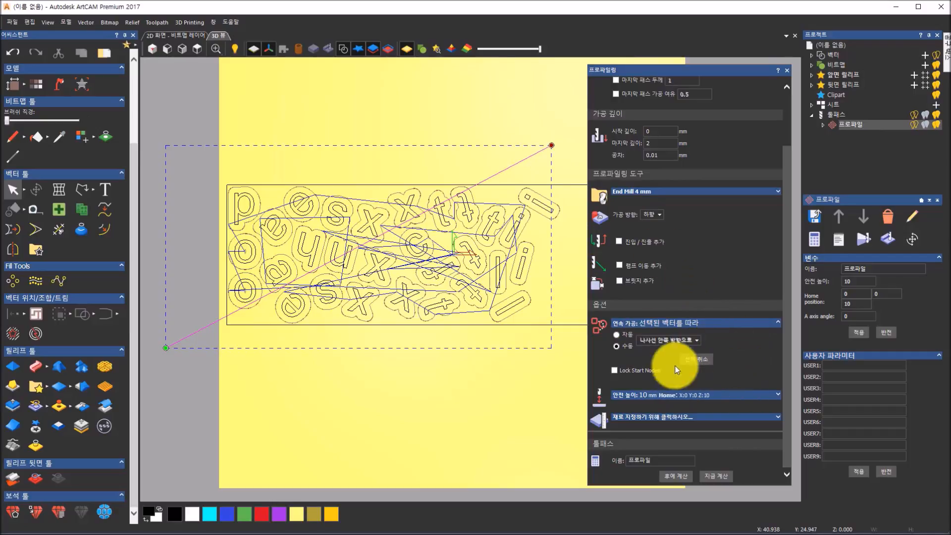
{"action": "left_click_drag", "start_coordinate": [200, 184], "coordinate": [560, 343]}
{"action": "left_click", "coordinate": [552, 294]}
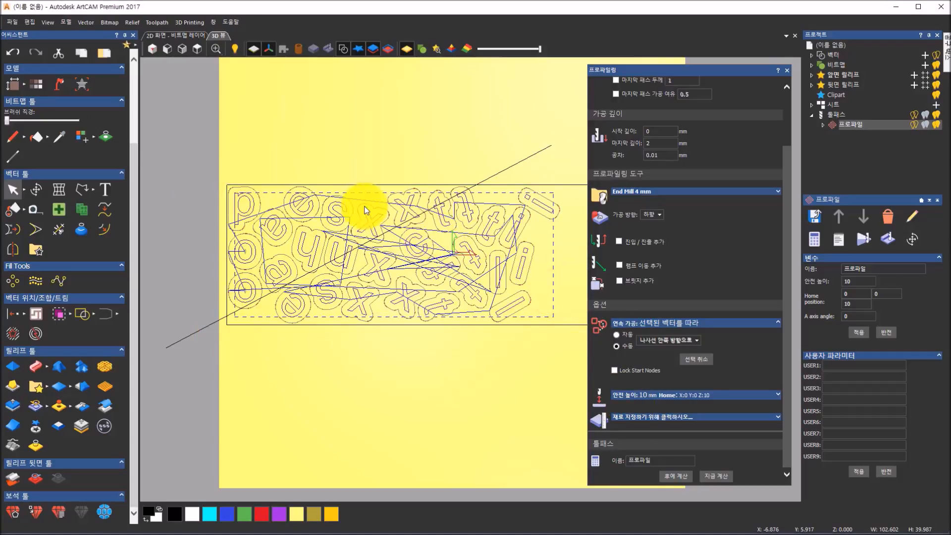
{"action": "left_click", "coordinate": [709, 477]}
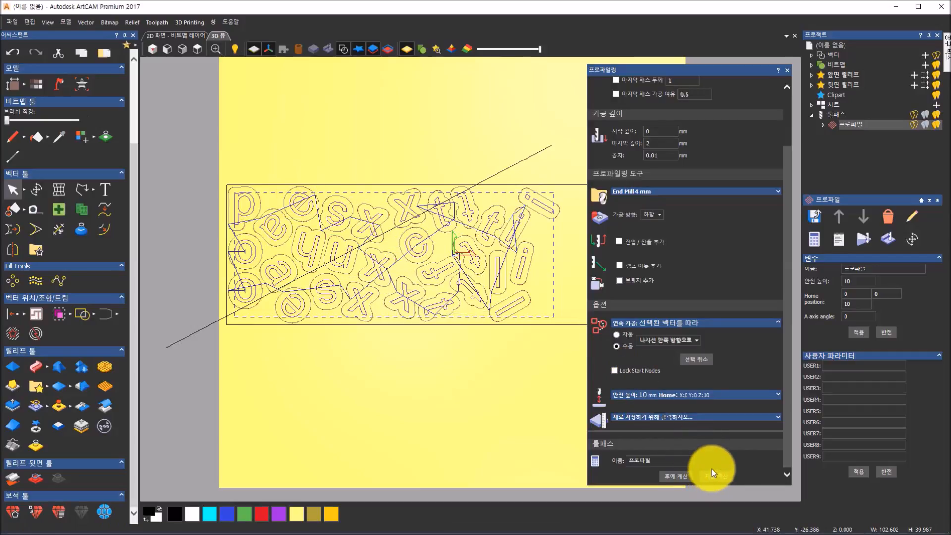